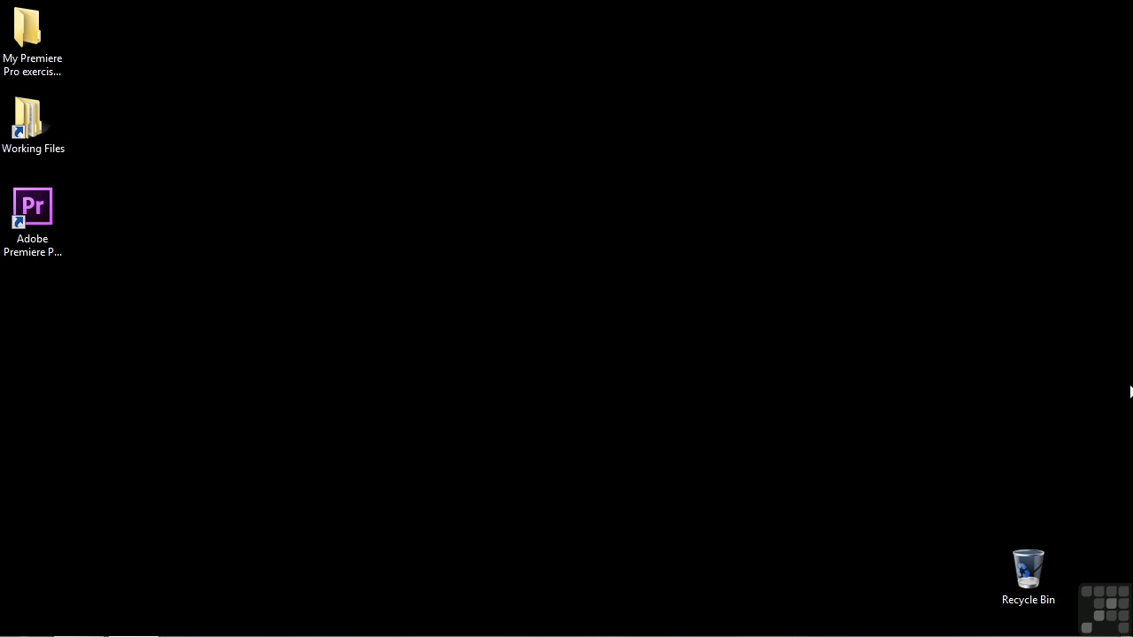
Open 1701-audio editing.prproj from the projects folder in Working Files.
double_click(27, 119)
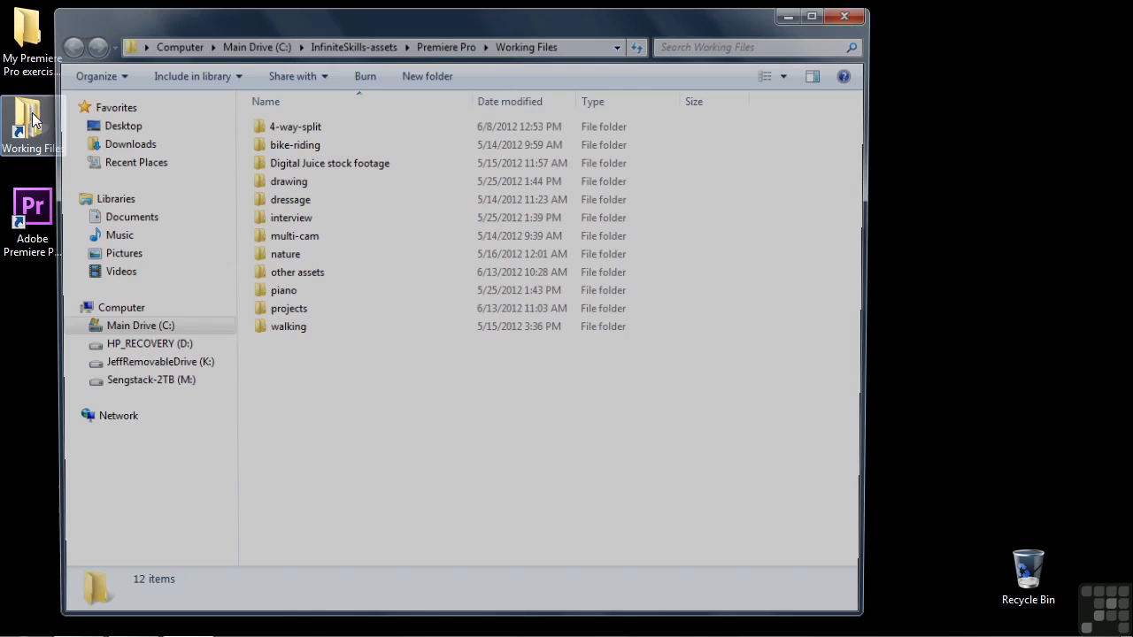
double_click(274, 319)
drag(868, 195, 847, 516)
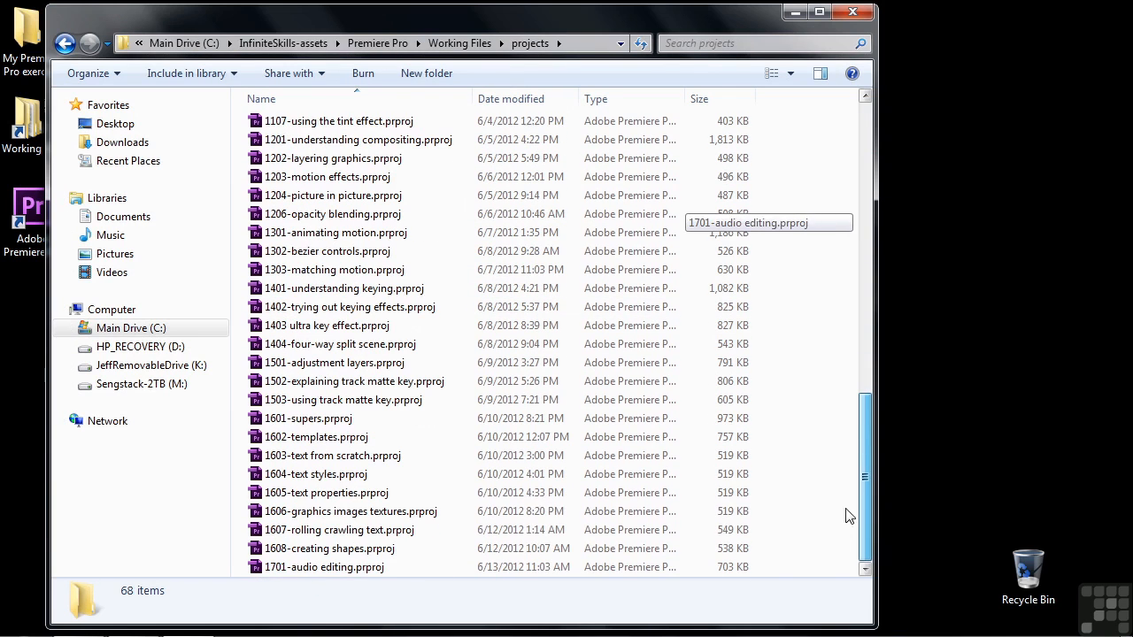
double_click(327, 567)
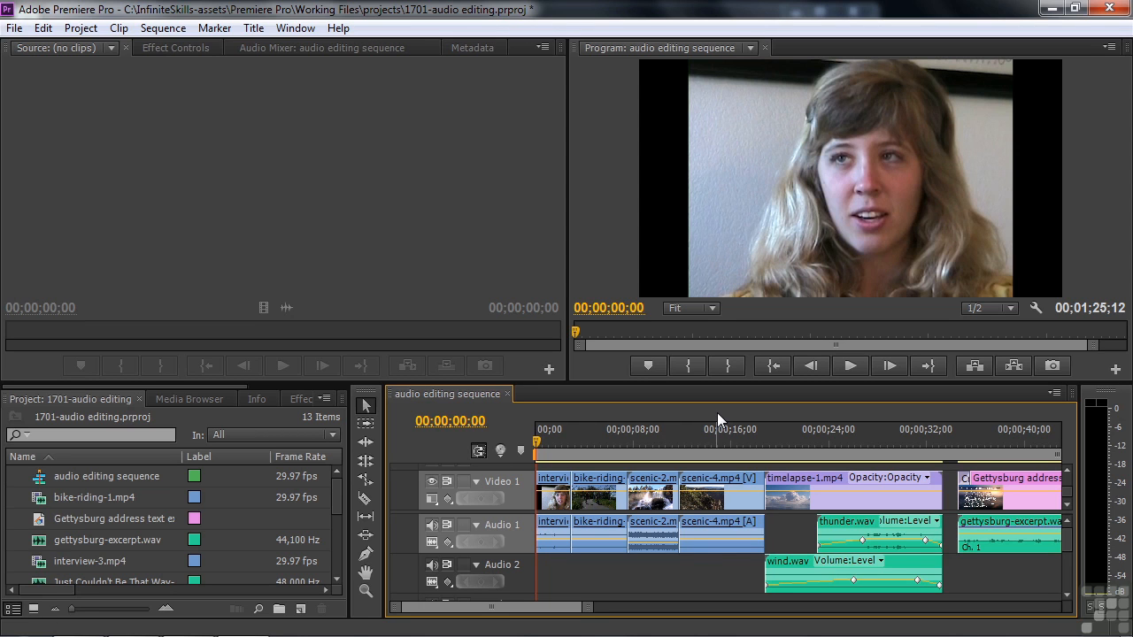
Play the sequence from the interview, then from the bike-riding clip to the waterfall shot.
key(space)
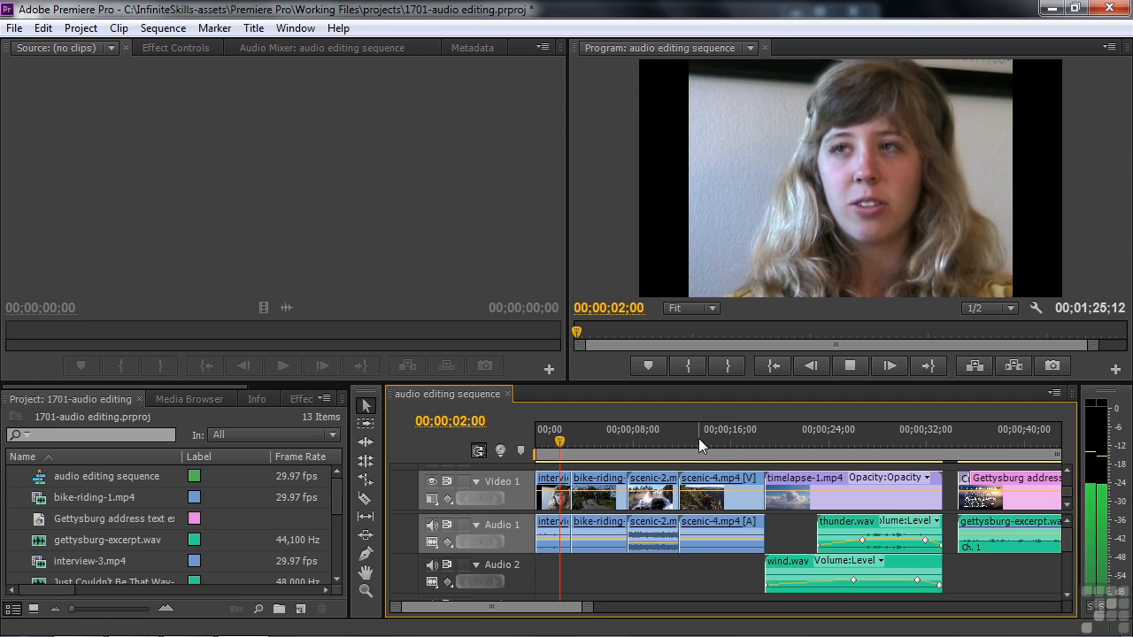
key(space)
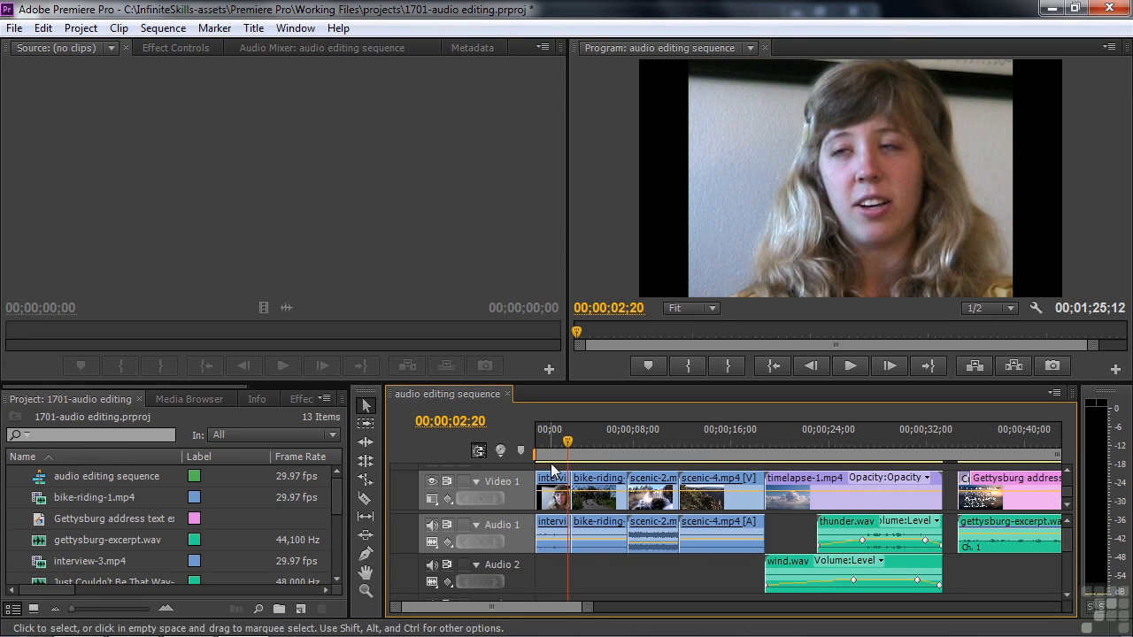
click(574, 445)
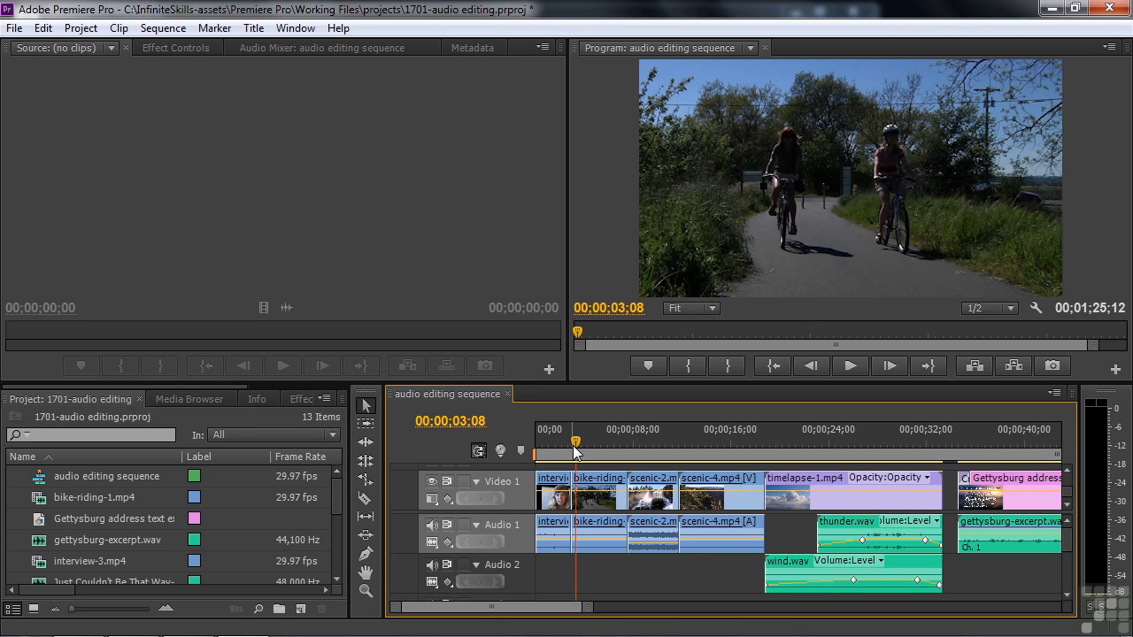
key(space)
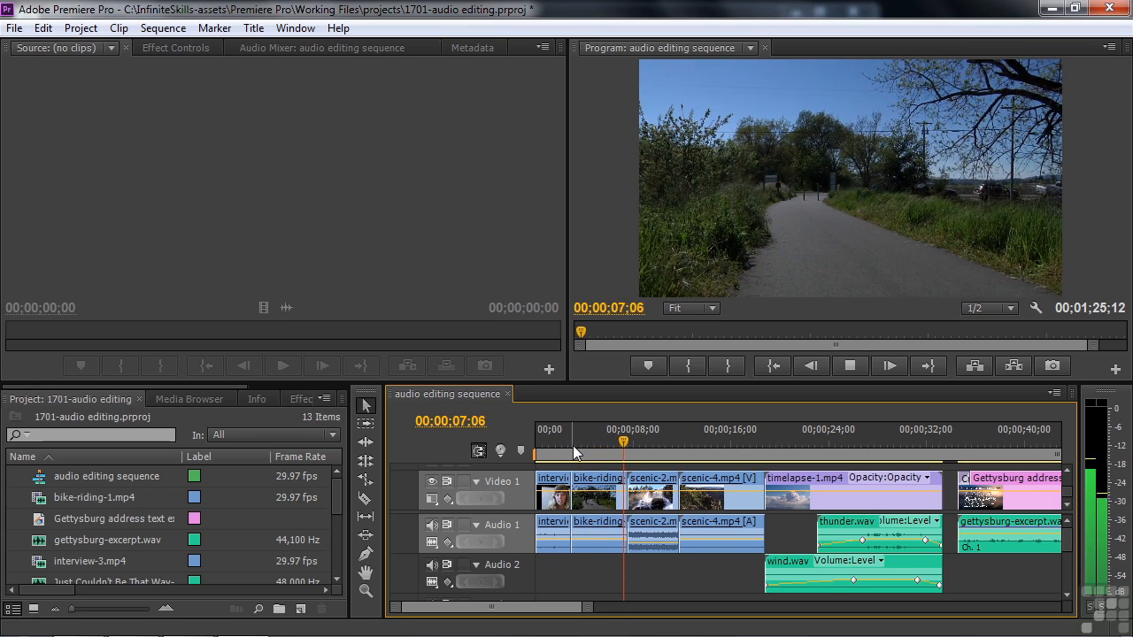
key(space)
key(space)
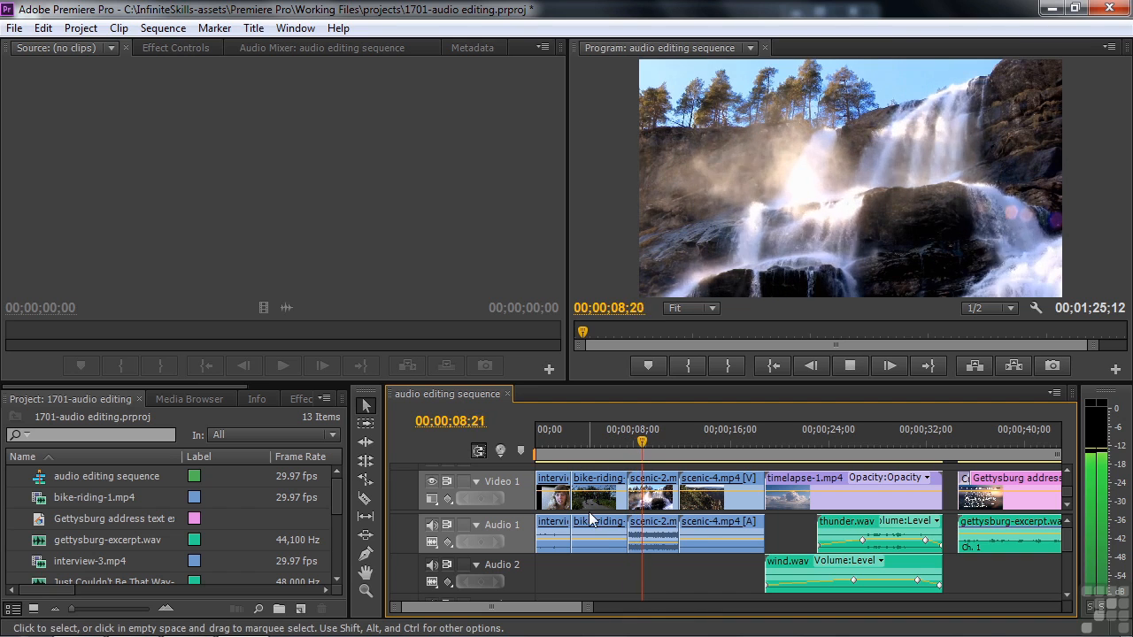
key(space)
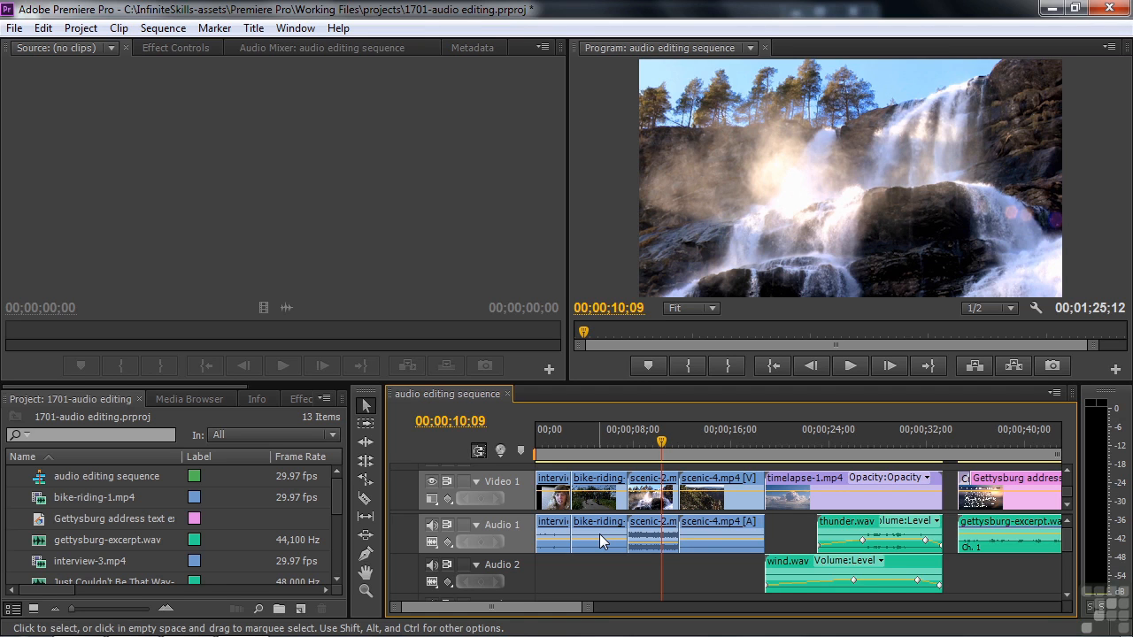
Play the sequence from the canyon clip.
drag(677, 441, 684, 441)
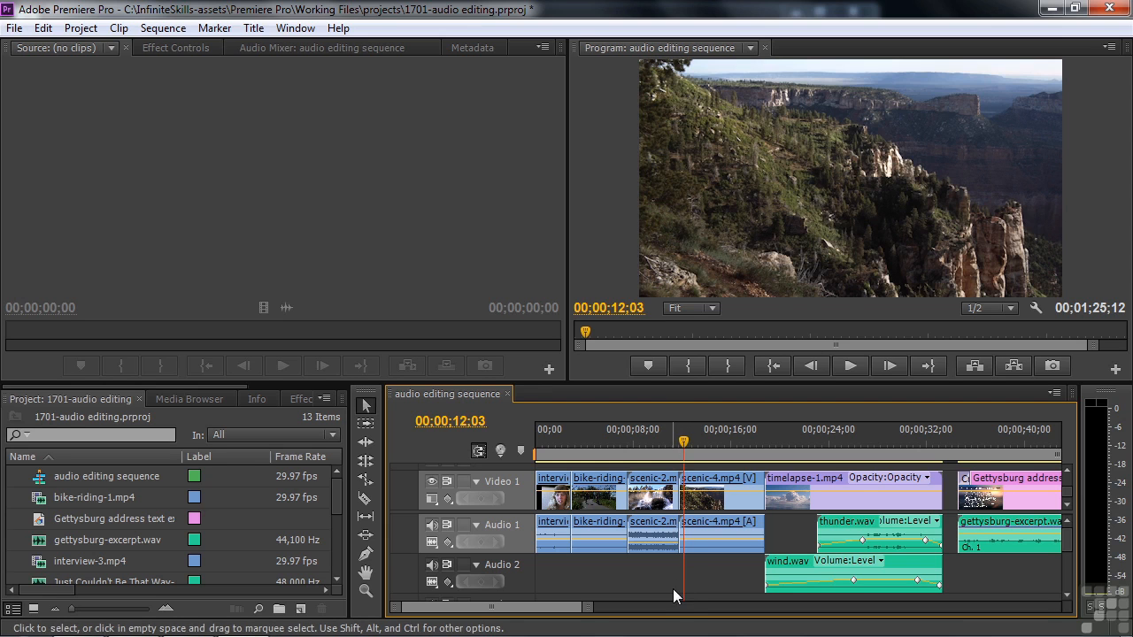
key(space)
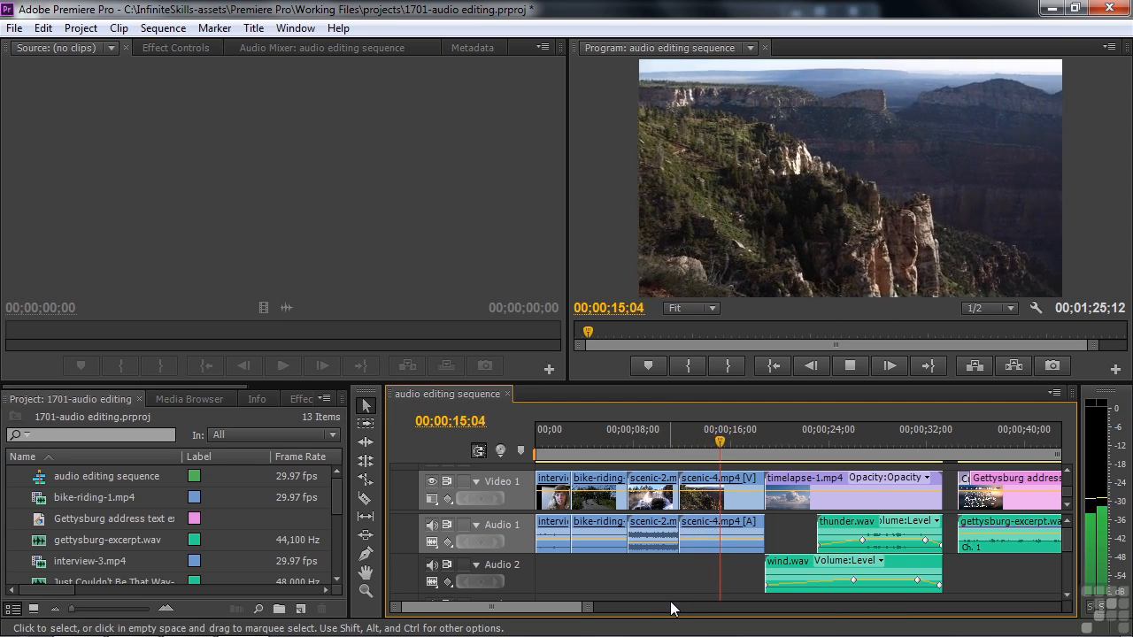
key(space)
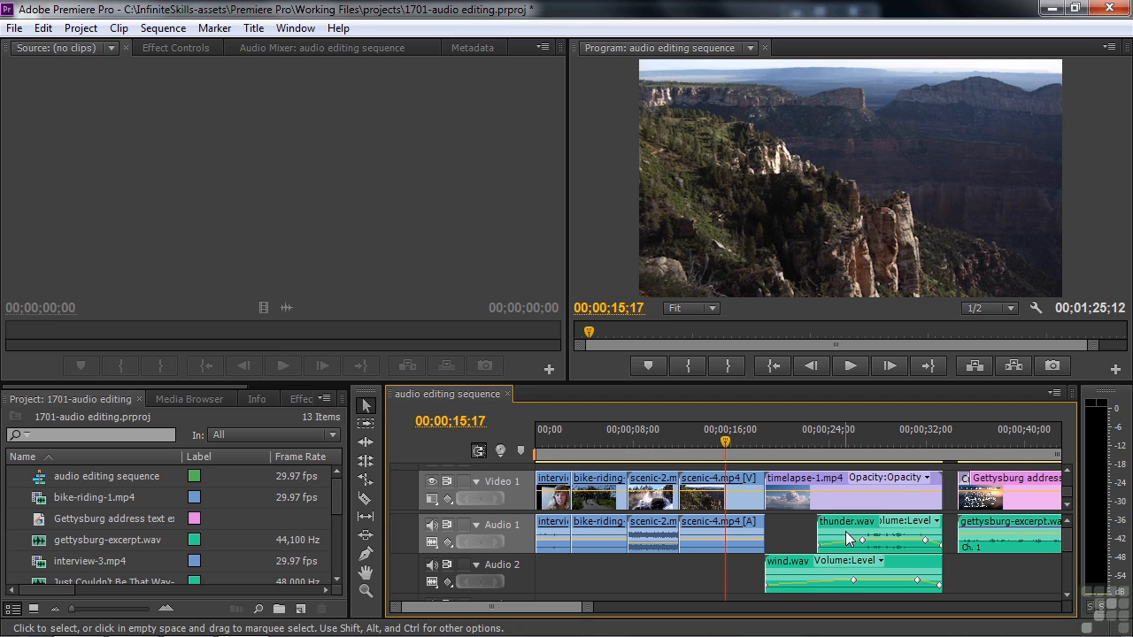
Play the cloud timelapse with thunder and wind audio to about 30 seconds.
drag(725, 443, 768, 451)
key(space)
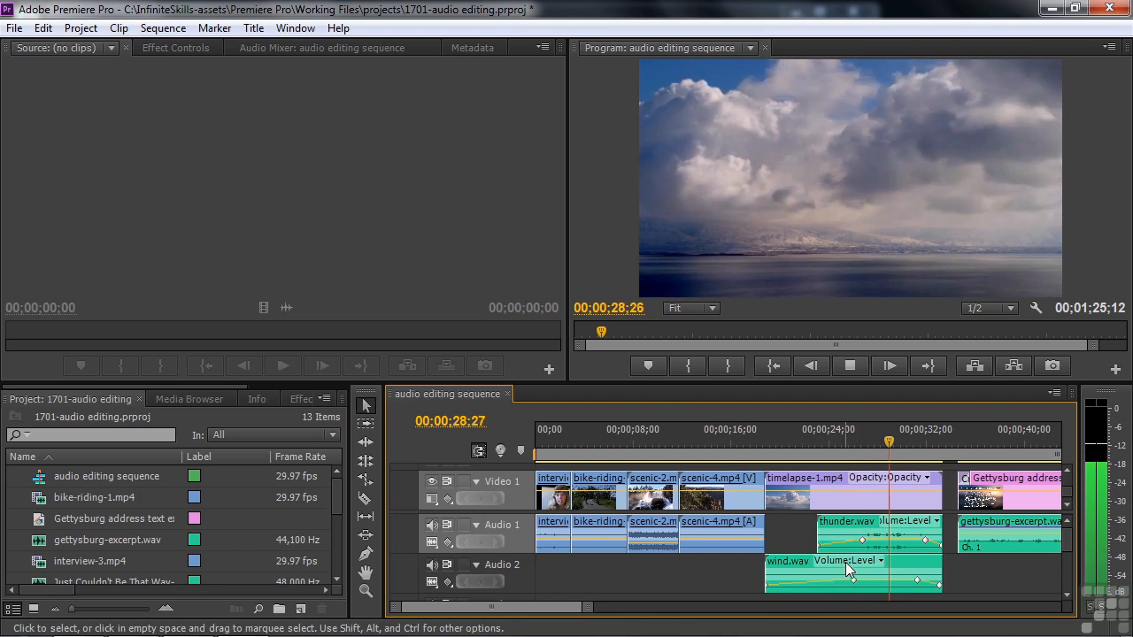
key(space)
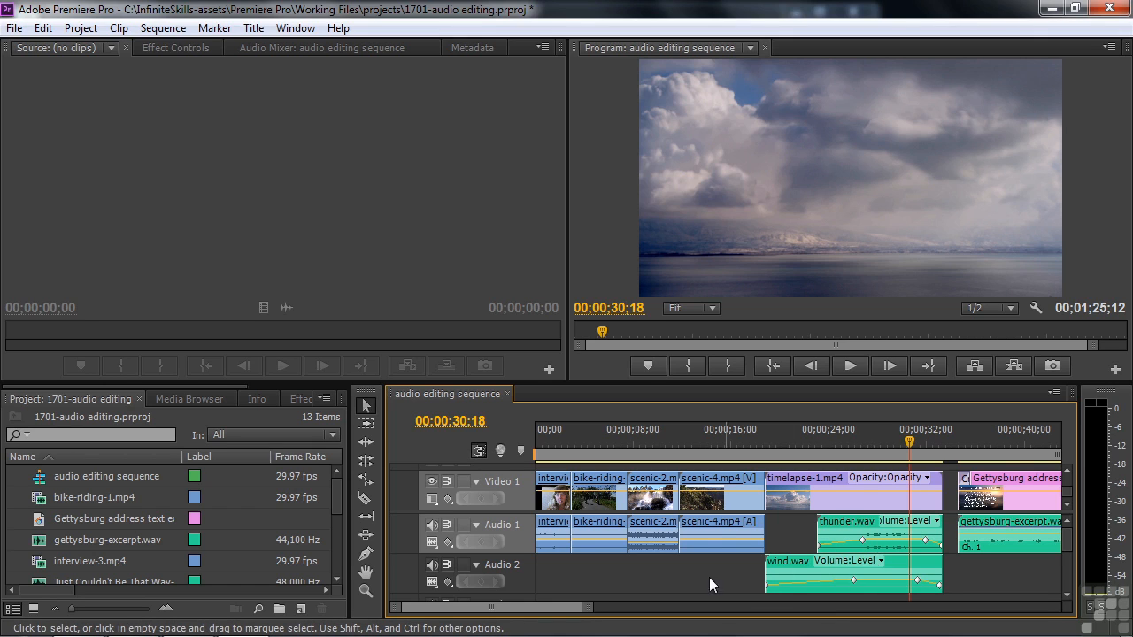
scroll(758, 569, down, 3)
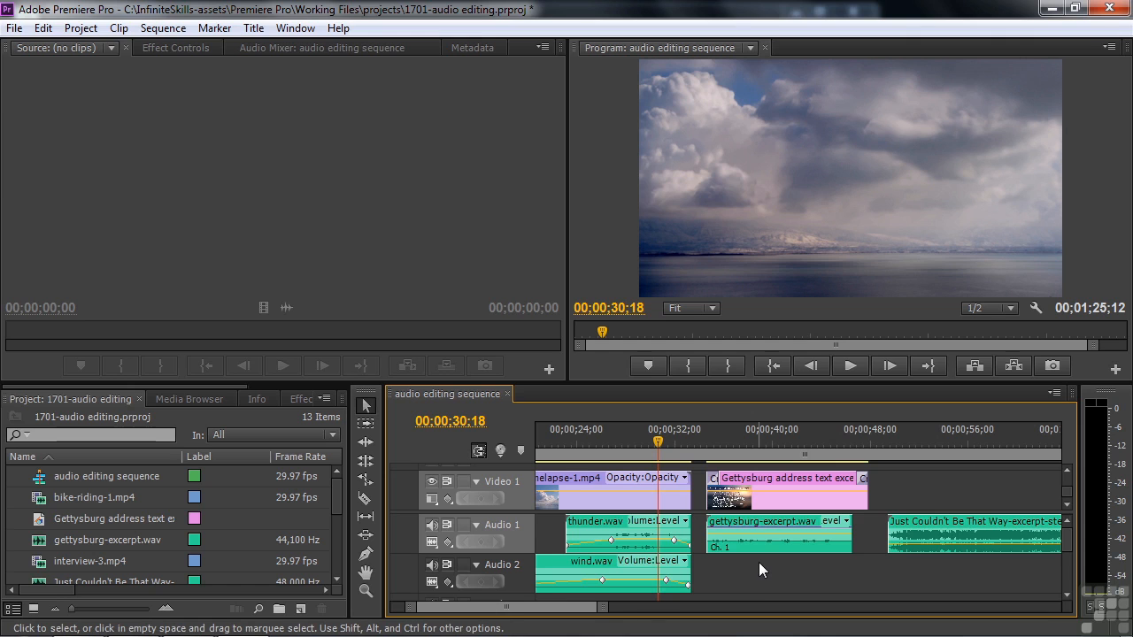
Play the Gettysburg excerpt from its title, then jump ahead to about 50 seconds.
click(709, 434)
key(space)
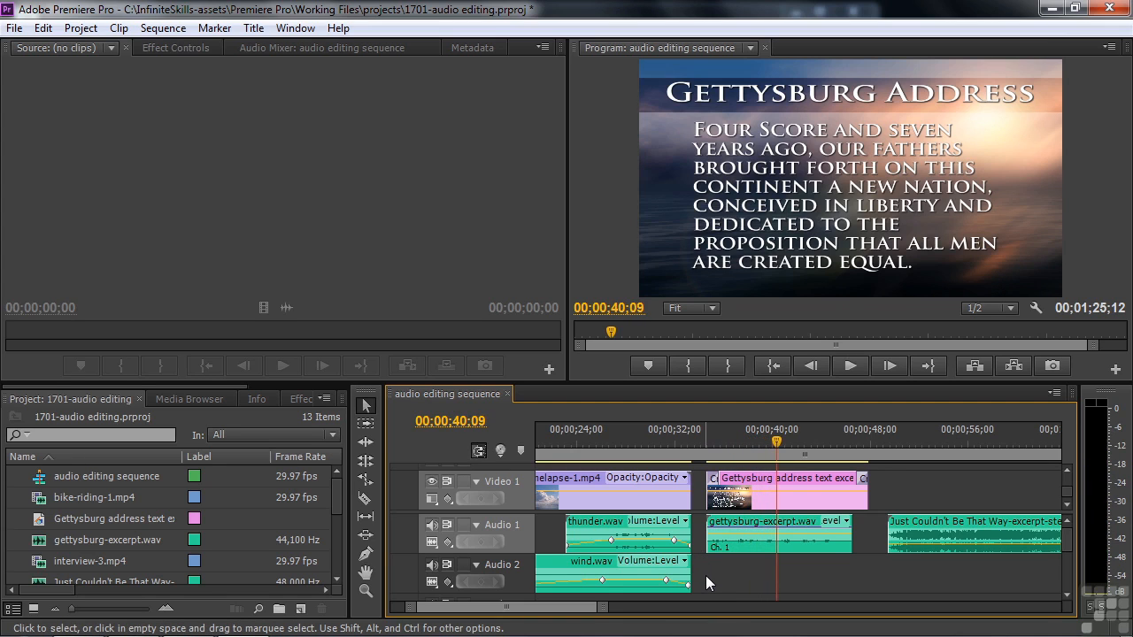
click(896, 440)
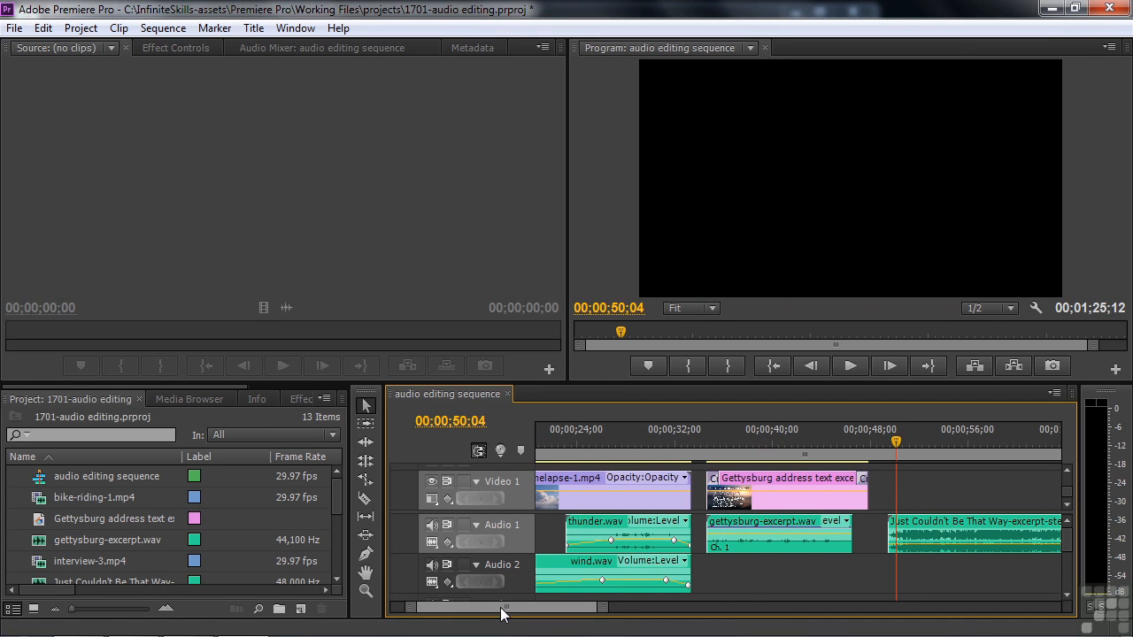
Play the Just Couldn't Be That Way-excerpt-stereo.wav music clip at the sequence end.
drag(501, 608, 508, 610)
scroll(508, 610, down, 5)
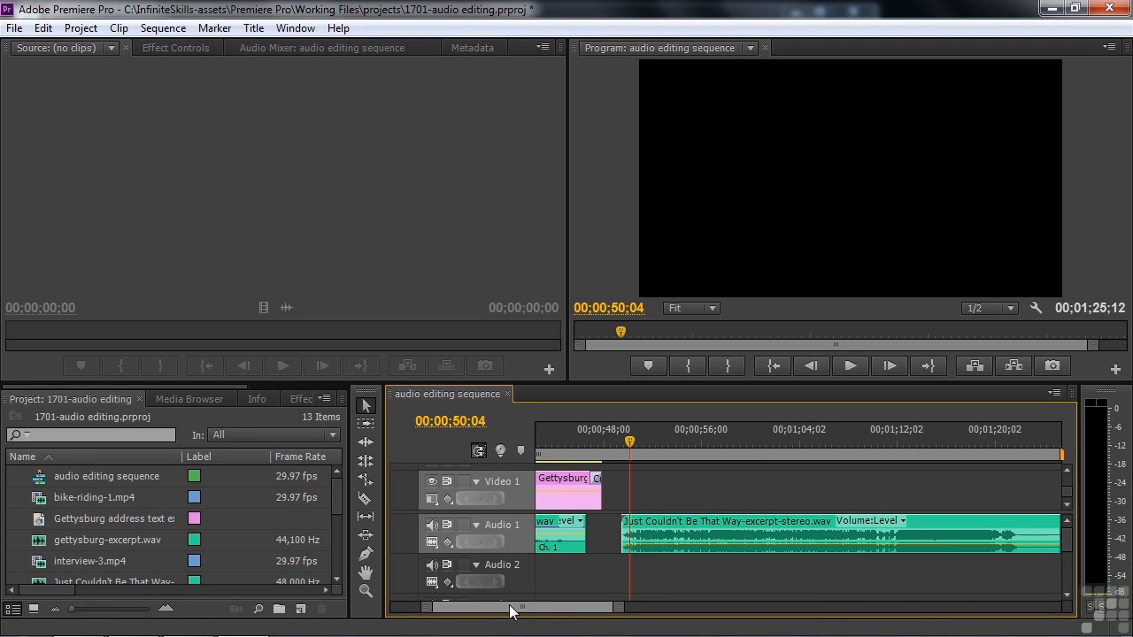
key(space)
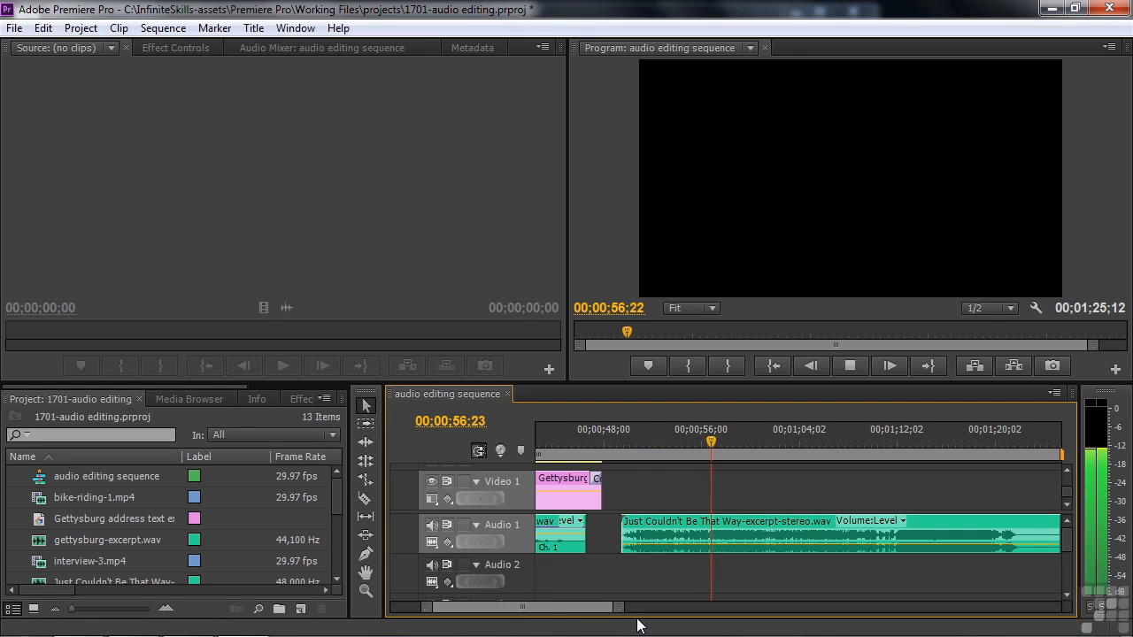
key(space)
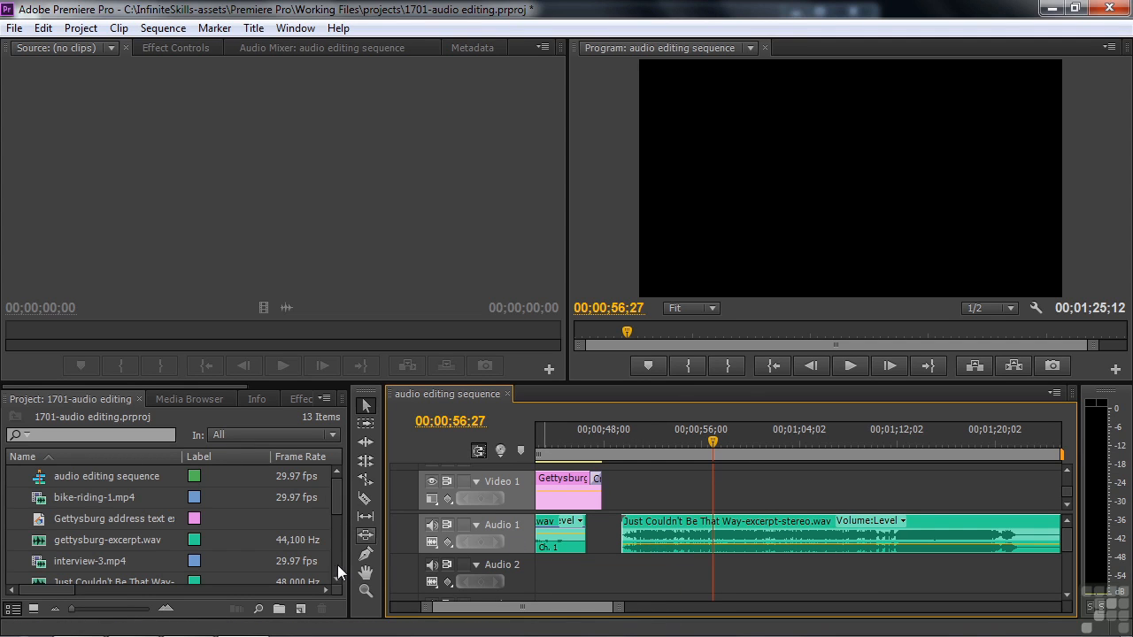
Widen the Name column and create a new sequence from Just Couldn't Be That Way-excerpt-5.1.wav.
drag(336, 502, 333, 521)
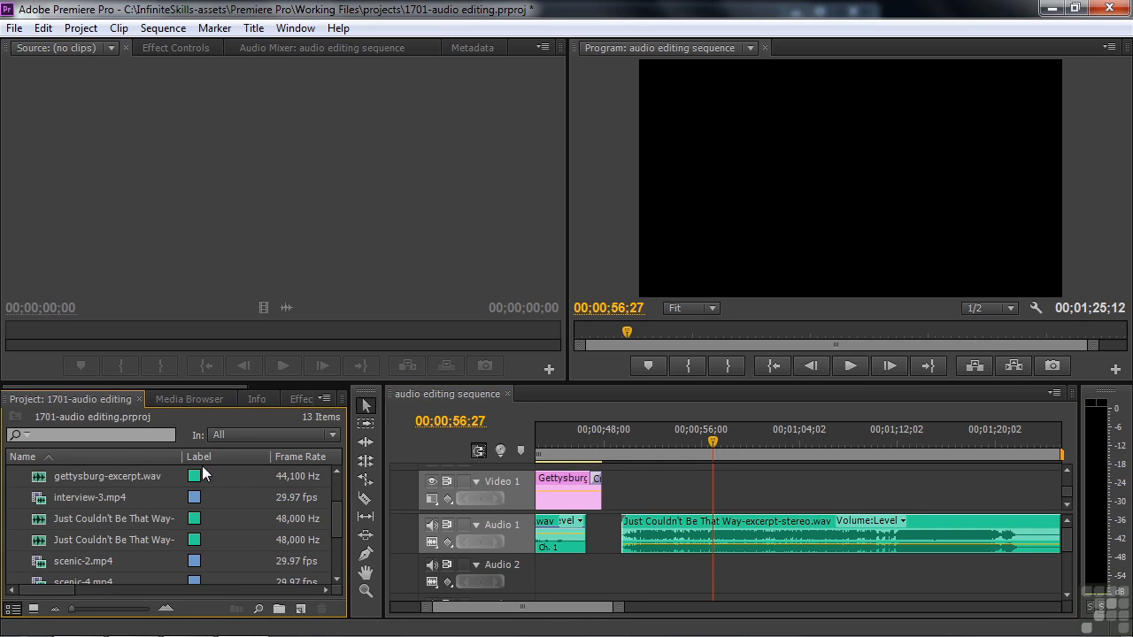
drag(184, 457, 251, 456)
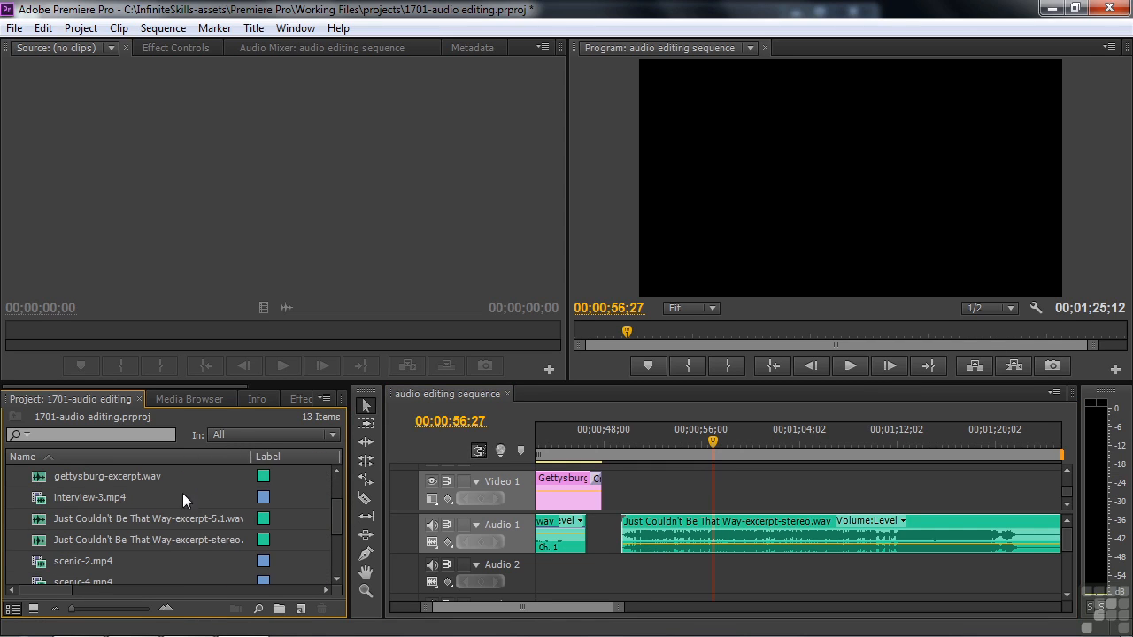
click(37, 526)
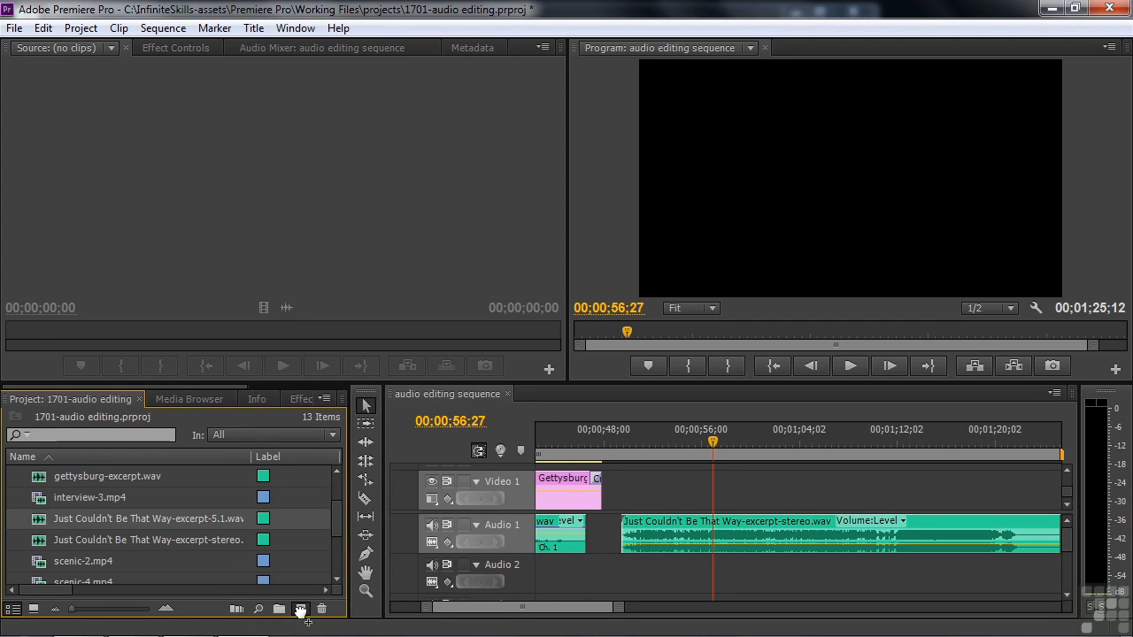
drag(301, 610, 301, 610)
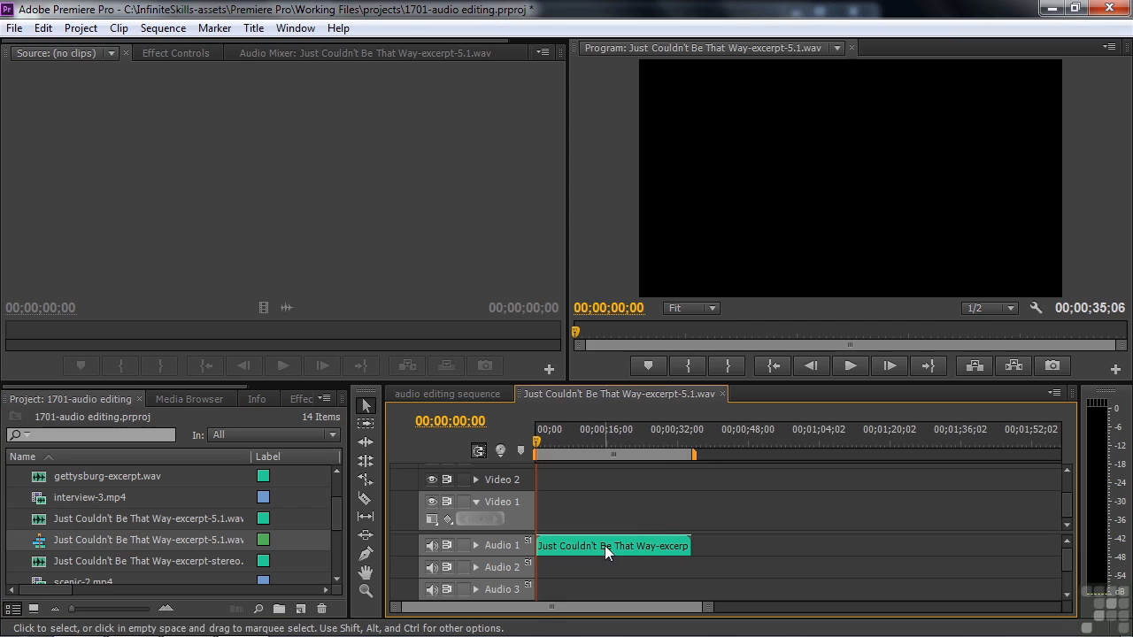
Expand the Audio 1 track to show the 5.1 clip's waveform.
drag(1065, 552, 1065, 574)
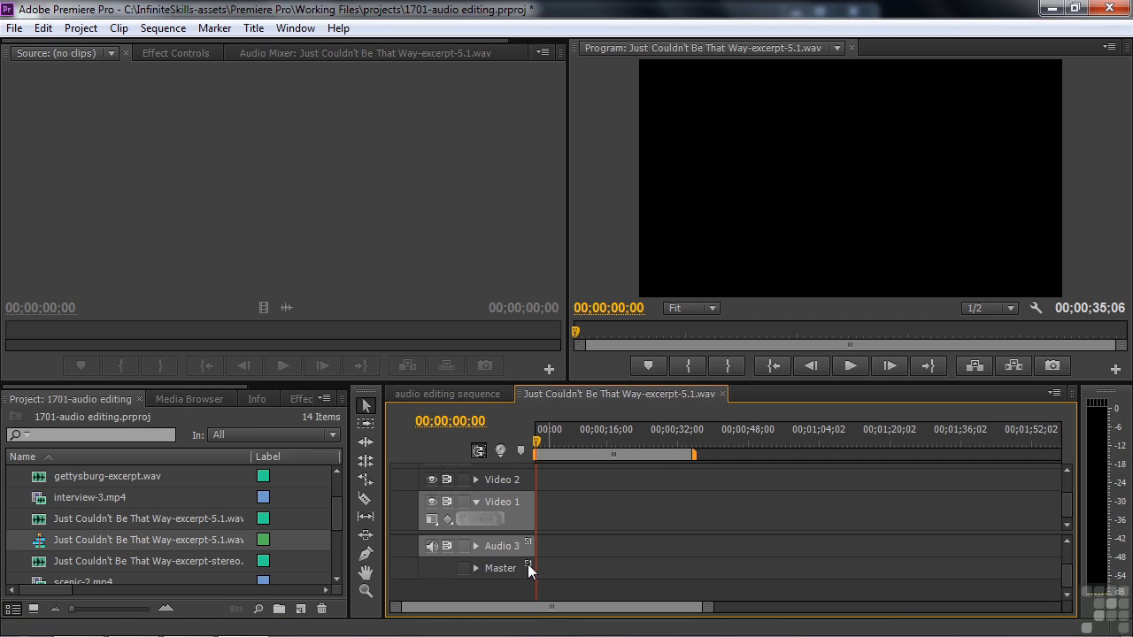
drag(1064, 575, 1066, 544)
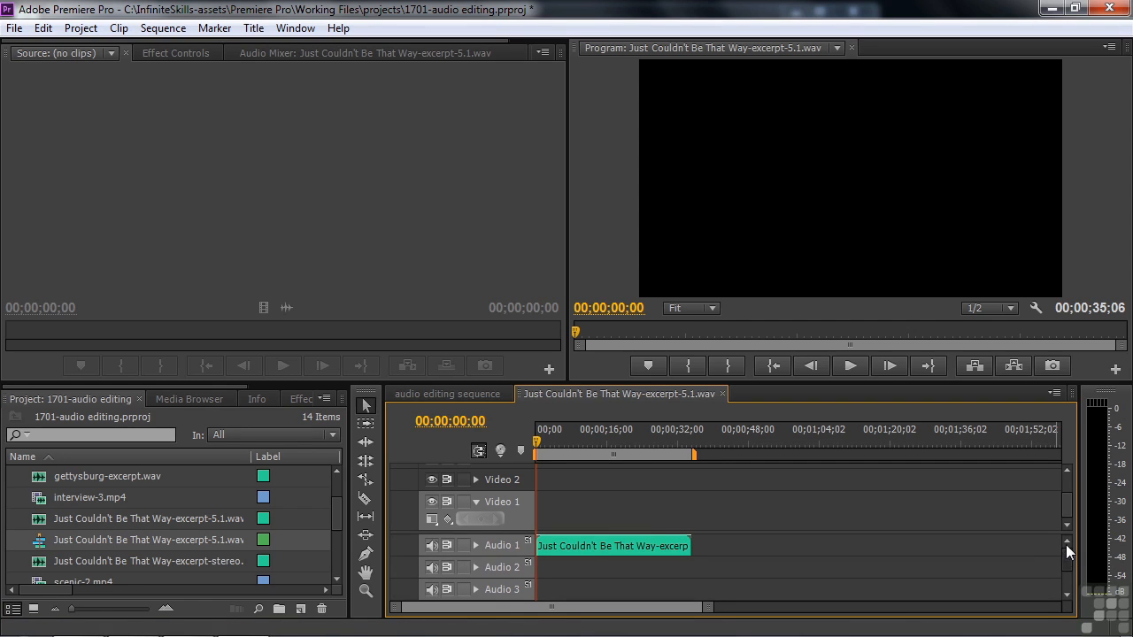
click(476, 545)
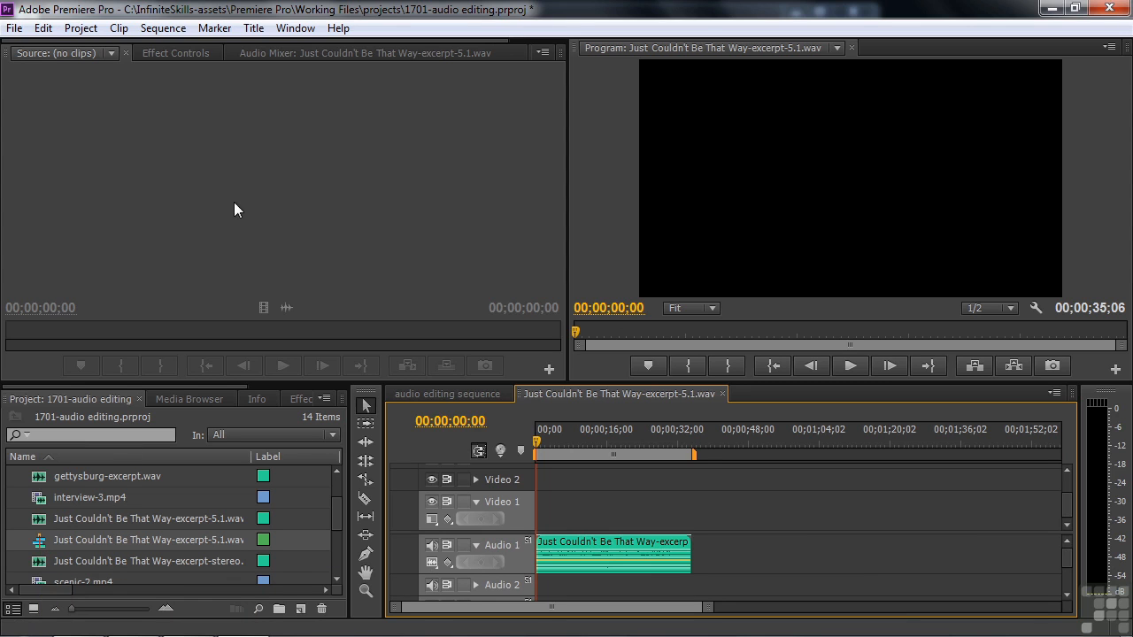
Play the 5.1 clip twice in the Source monitor, showing its L, R, Ls, Rs, C and LFE channels.
double_click(45, 521)
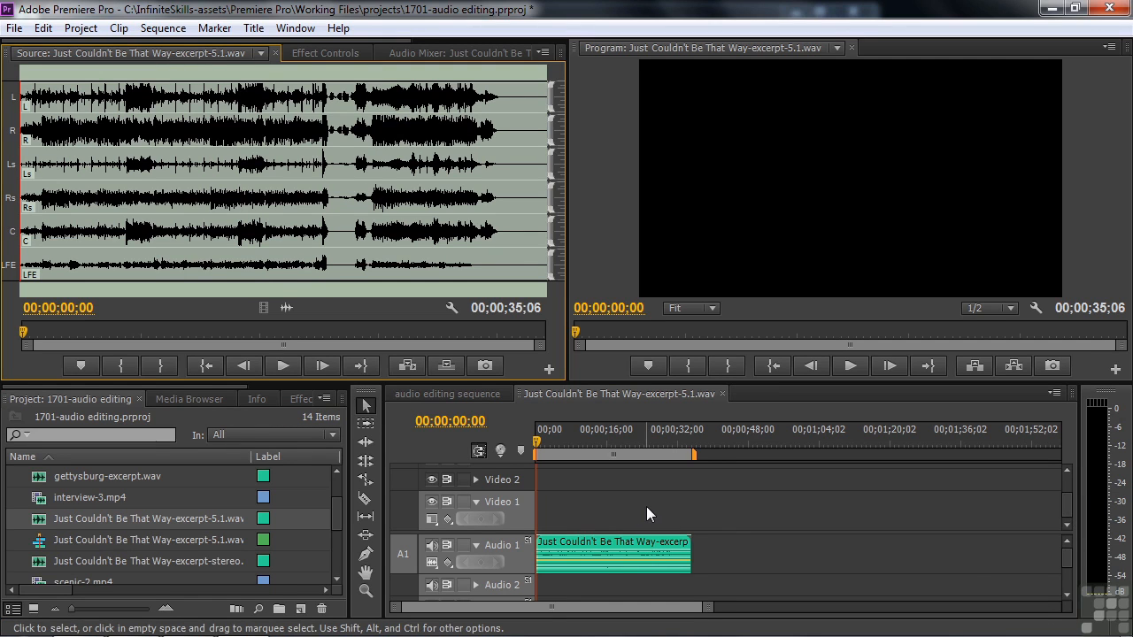
key(space)
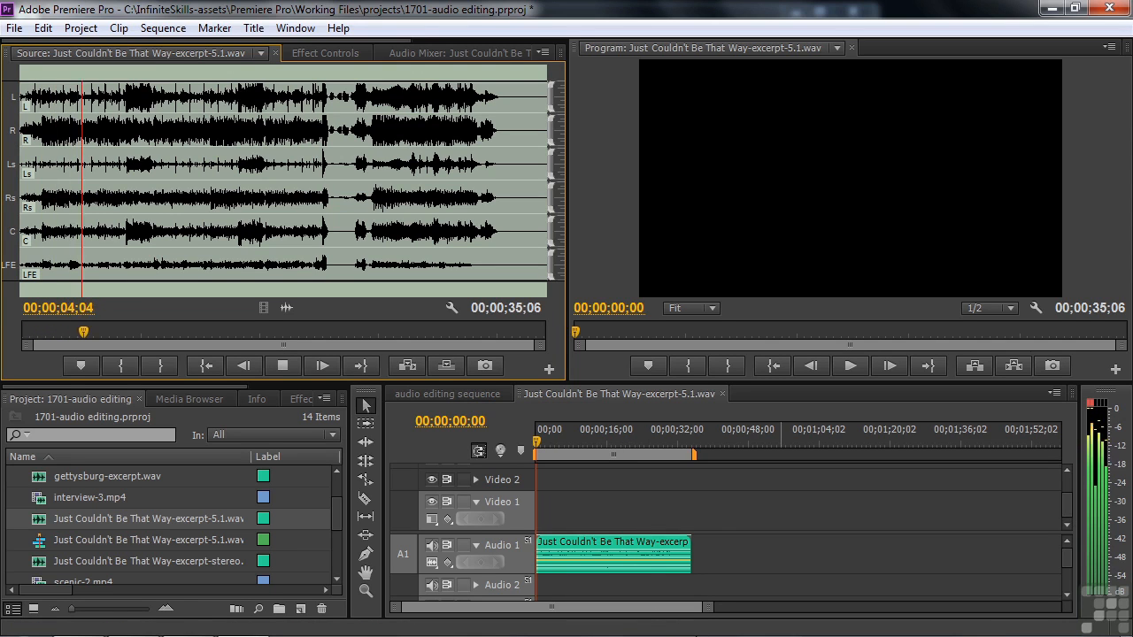
key(space)
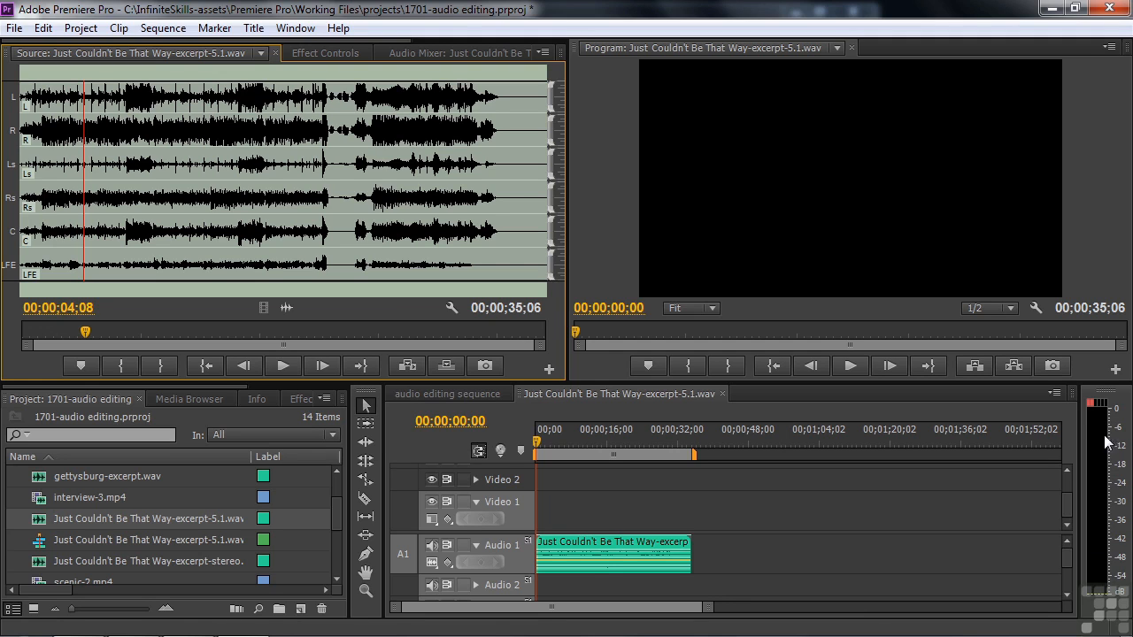
key(space)
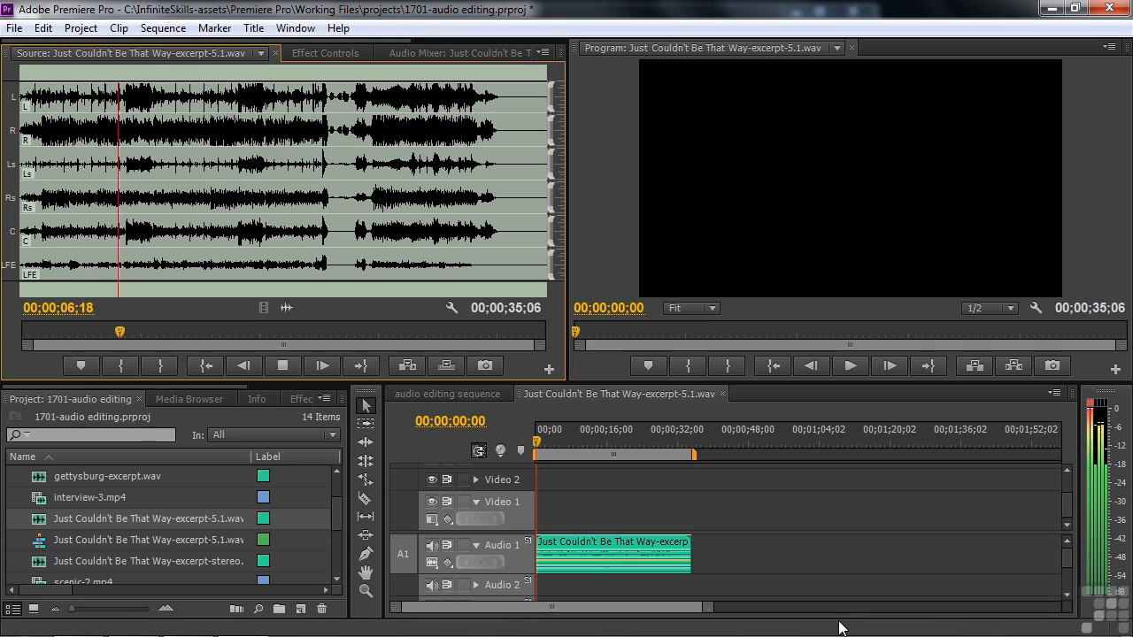
key(space)
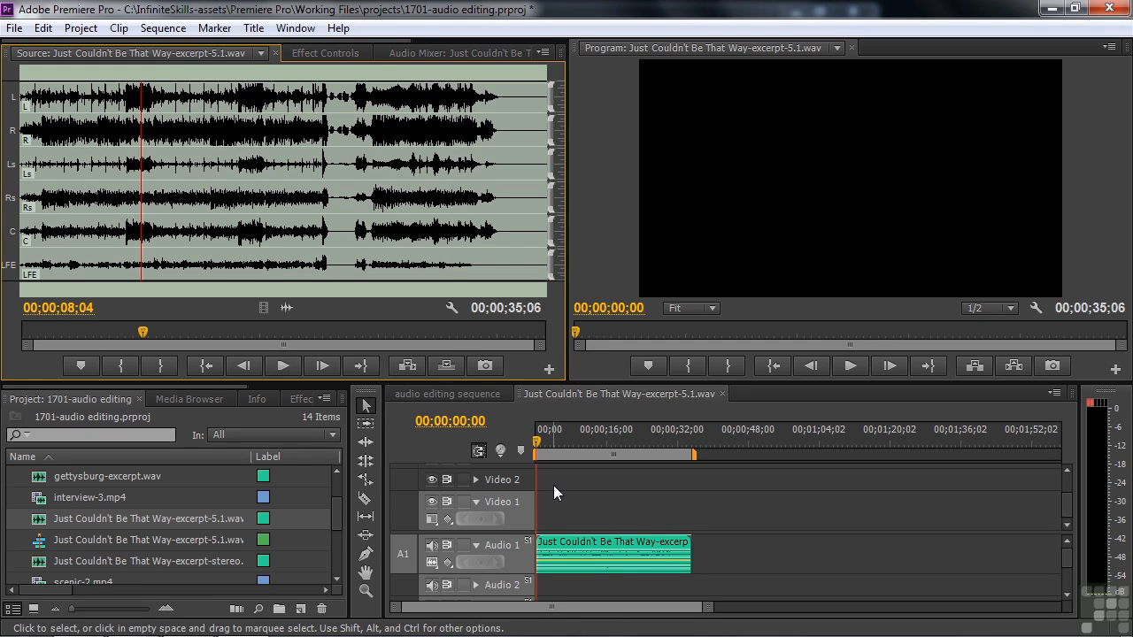
Drop Just Couldn't Be That Way-excerpt-5.1.wav onto Audio 5 of the audio editing sequence and preview it.
click(449, 393)
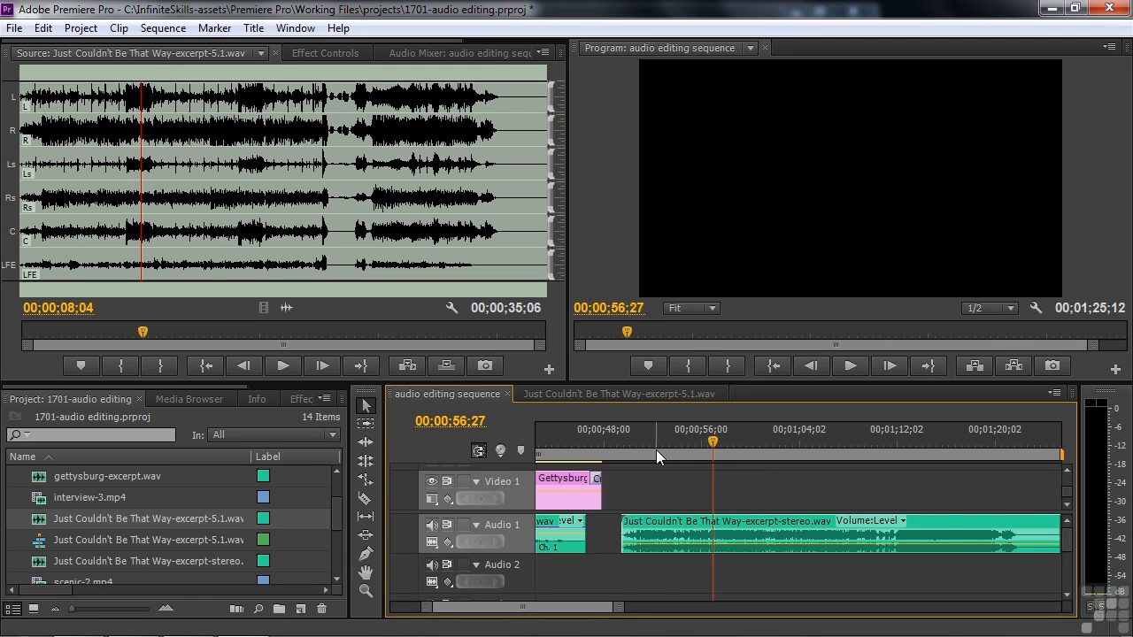
scroll(656, 449, up, 3)
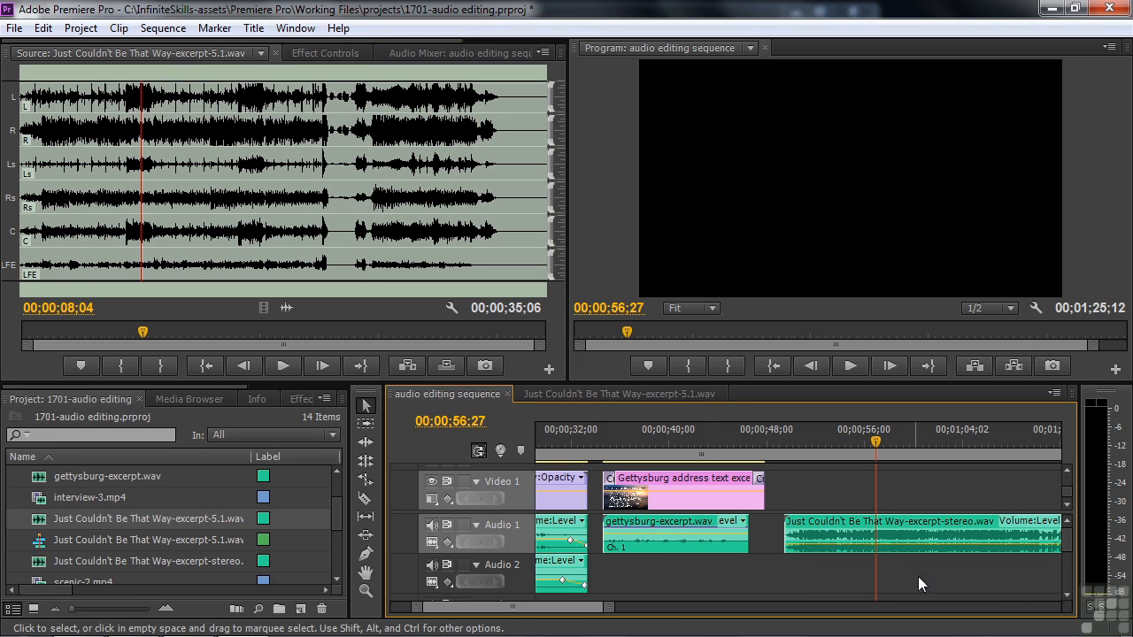
drag(1067, 542, 1067, 570)
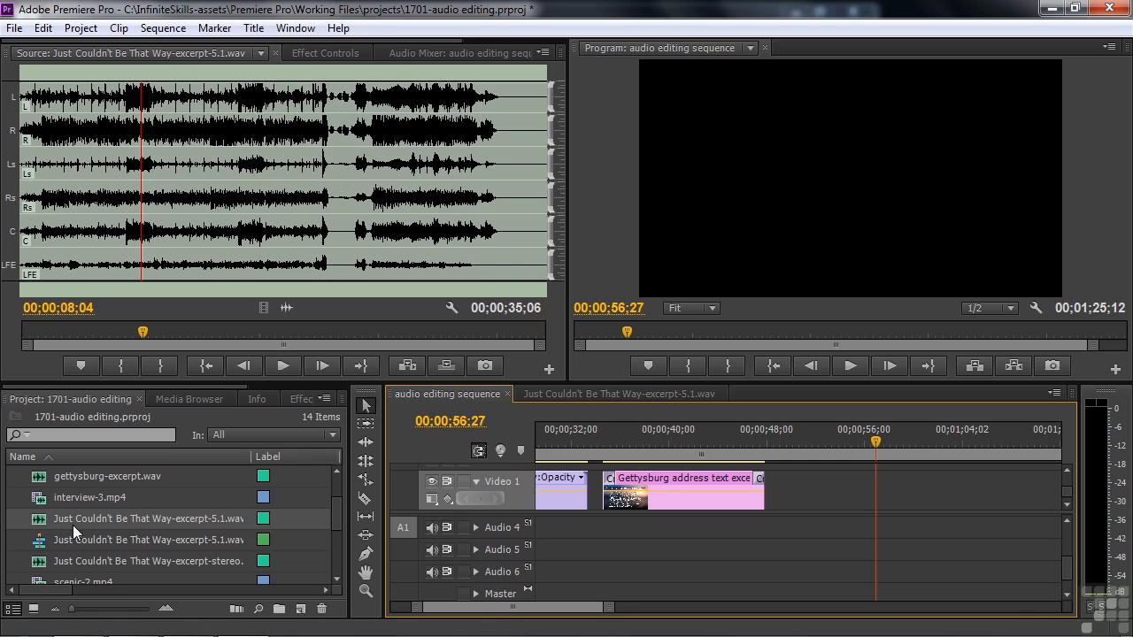
drag(38, 520, 763, 553)
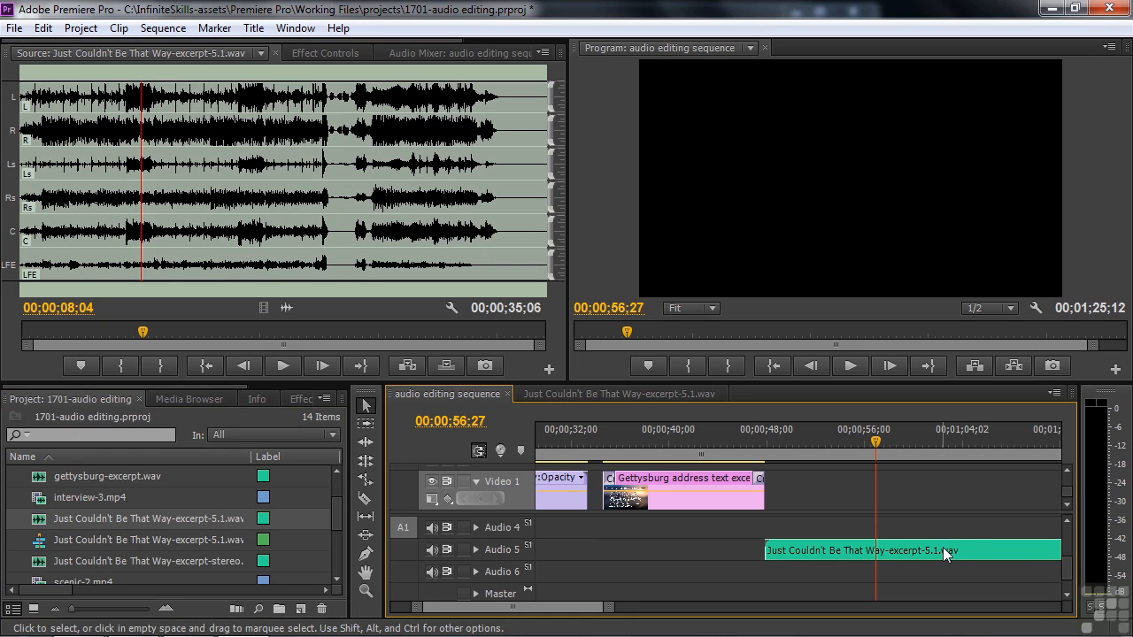
key(space)
key(space)
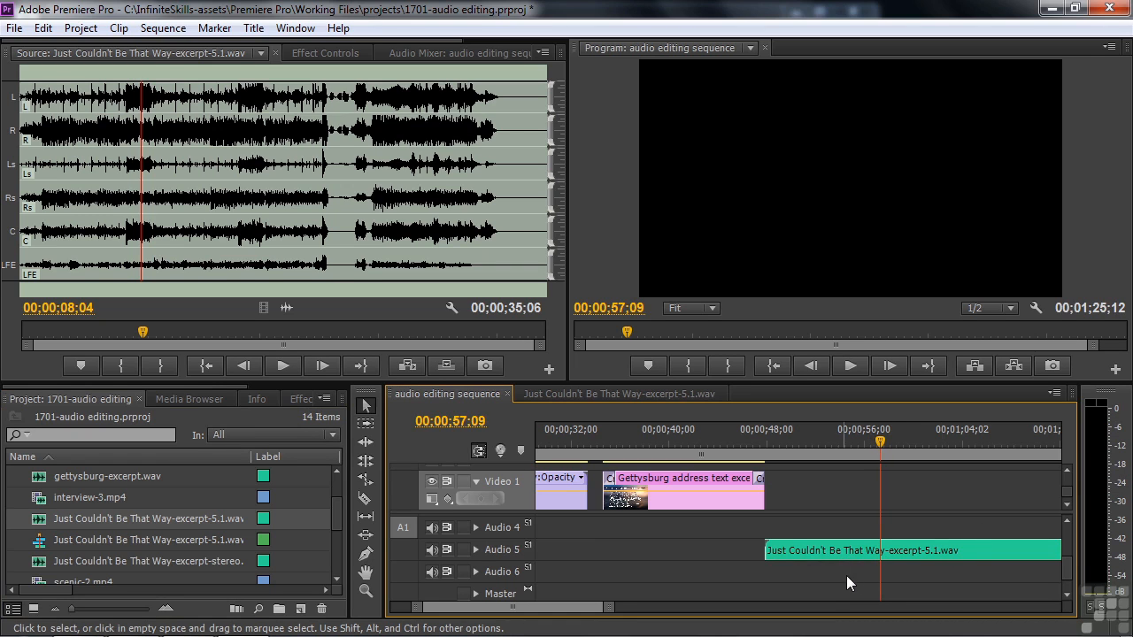
Show thunder.wav's keyframeable properties: Volume, Channel Volume and Panner.
scroll(1069, 576, up, 1)
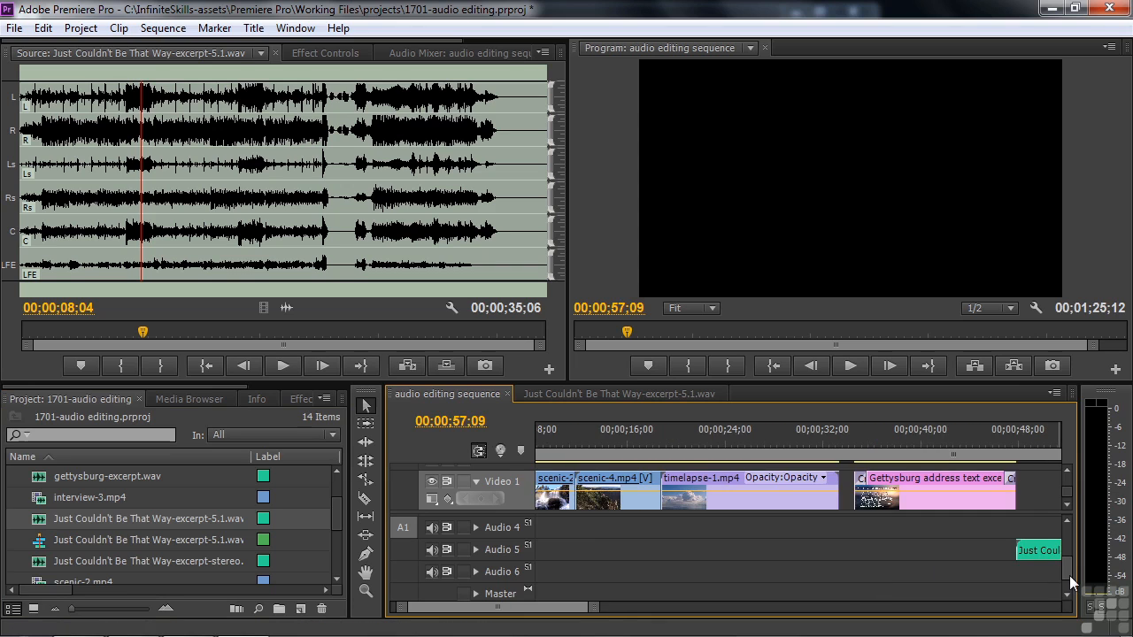
scroll(1069, 574, up, 2)
drag(1071, 561, 1067, 538)
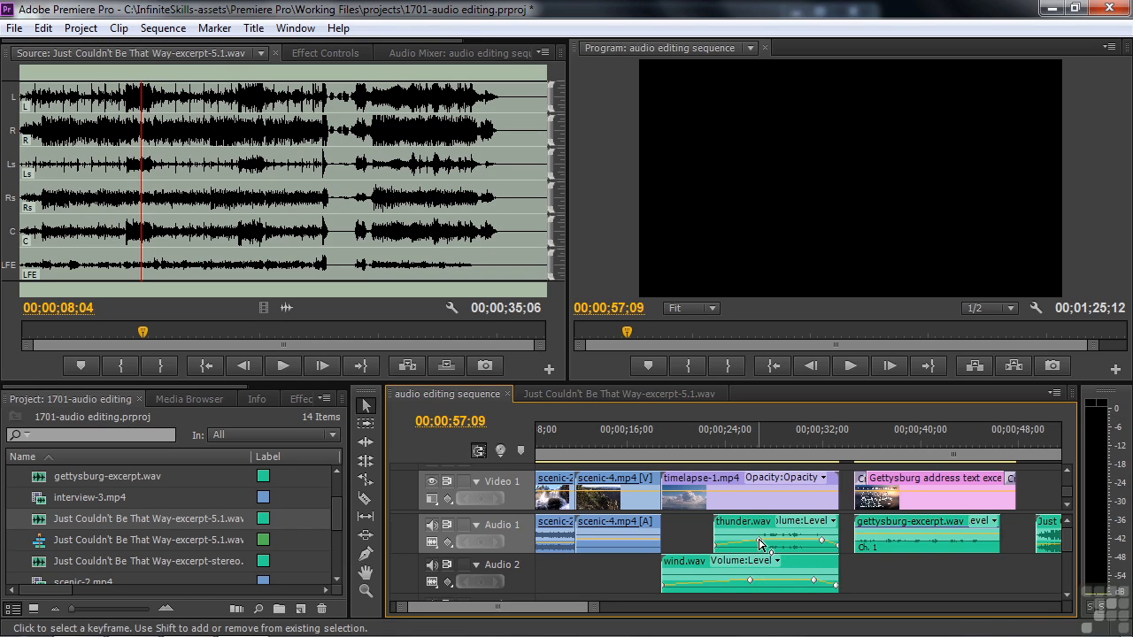
click(833, 522)
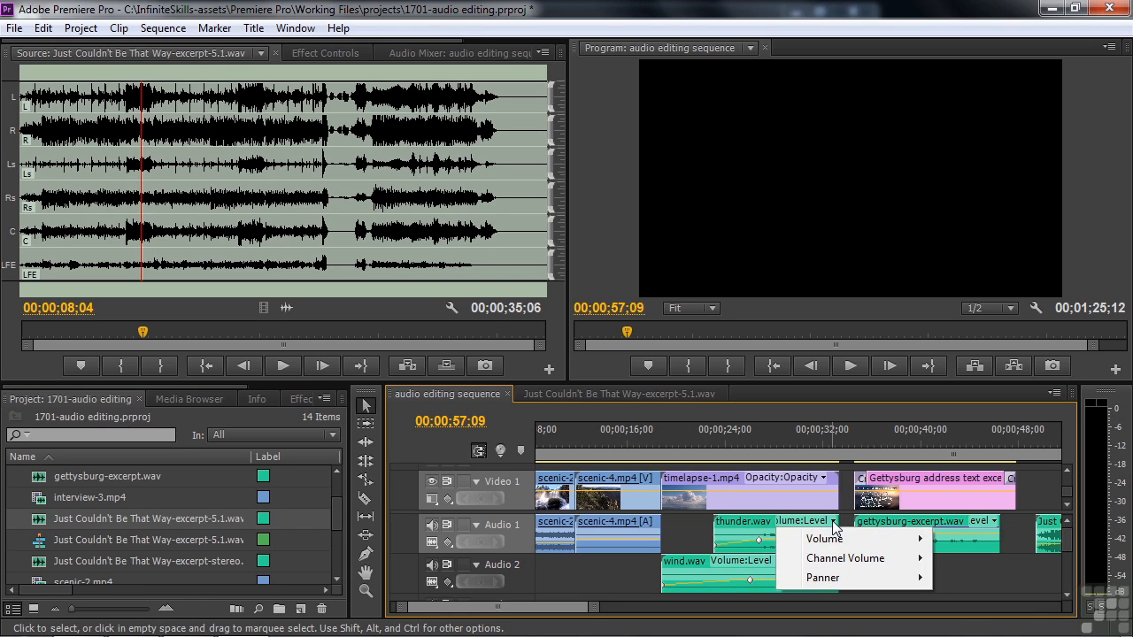
mouse_move(836, 564)
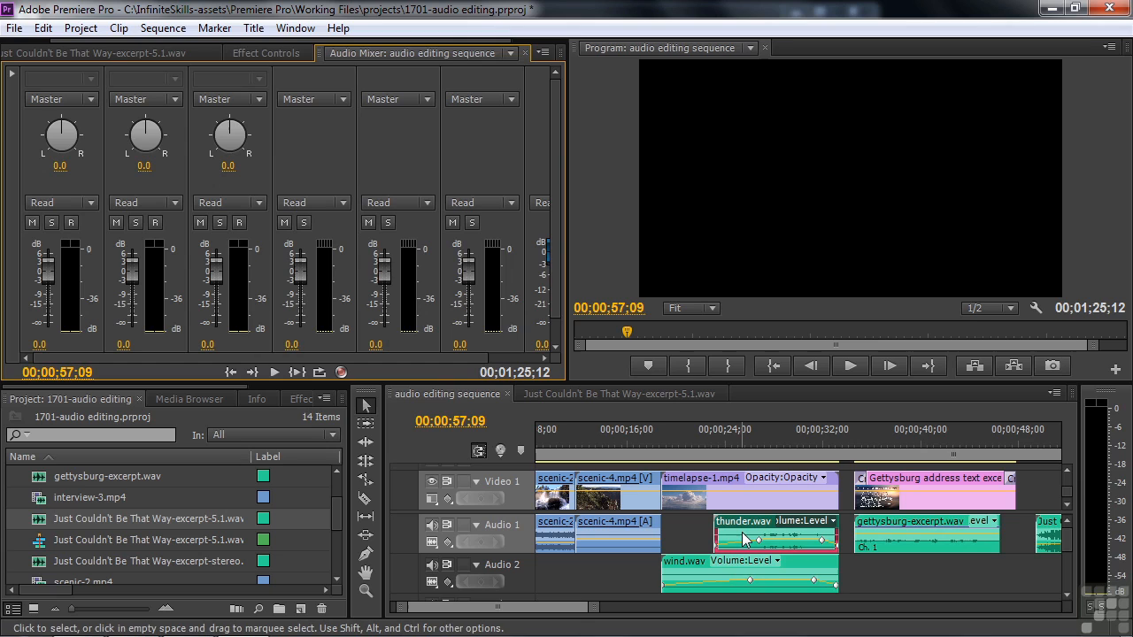
Browse the Audio Effects category in the Effects panel.
click(298, 399)
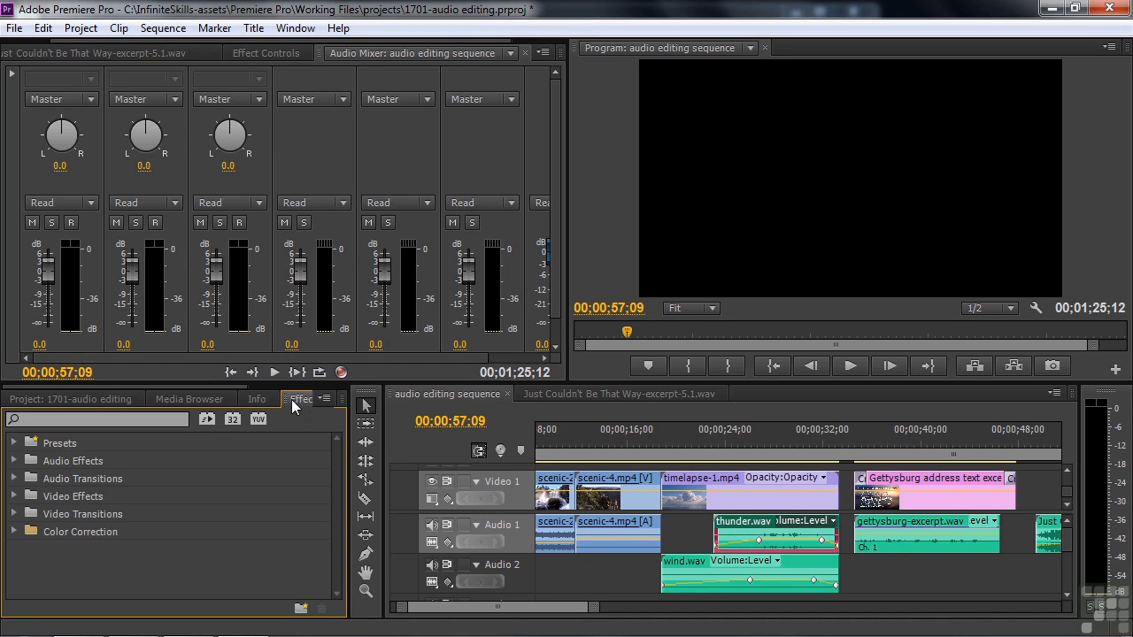
double_click(37, 459)
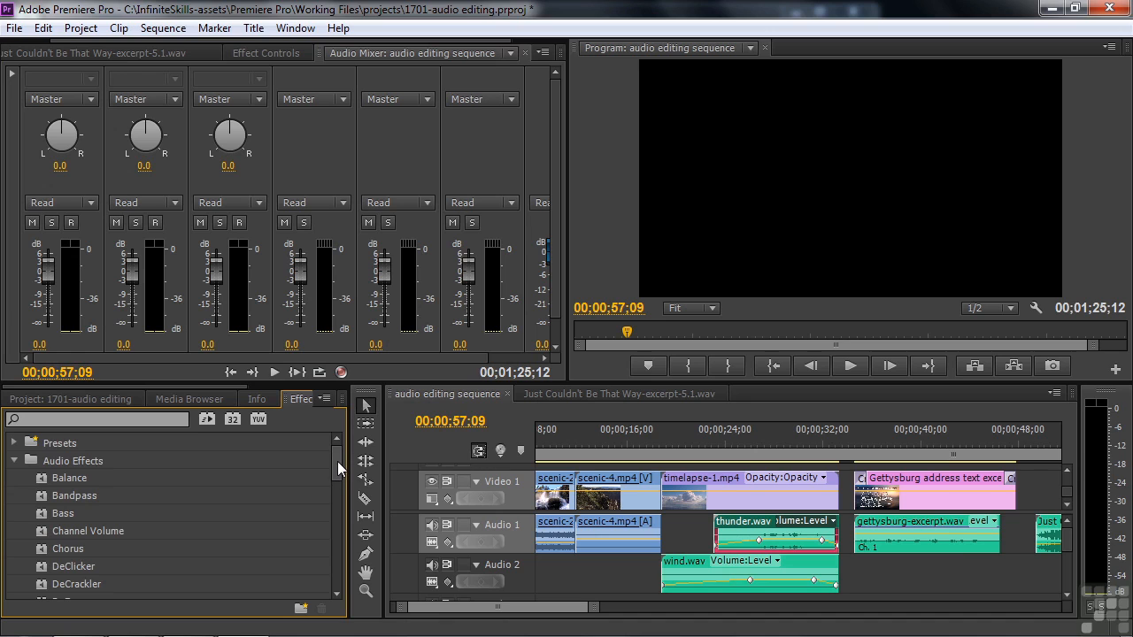
drag(337, 461, 329, 516)
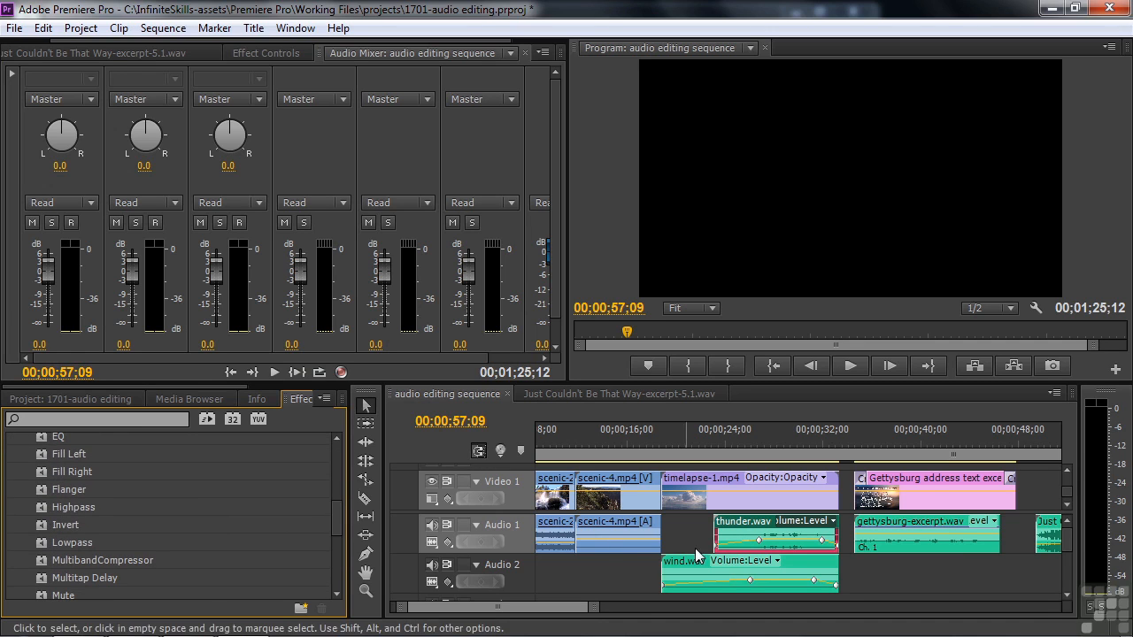
Inspect gettysburg-excerpt.wav's Volume, Reverb and Panner effects, toggle Reverb, and move the playhead to 34;06.
click(906, 523)
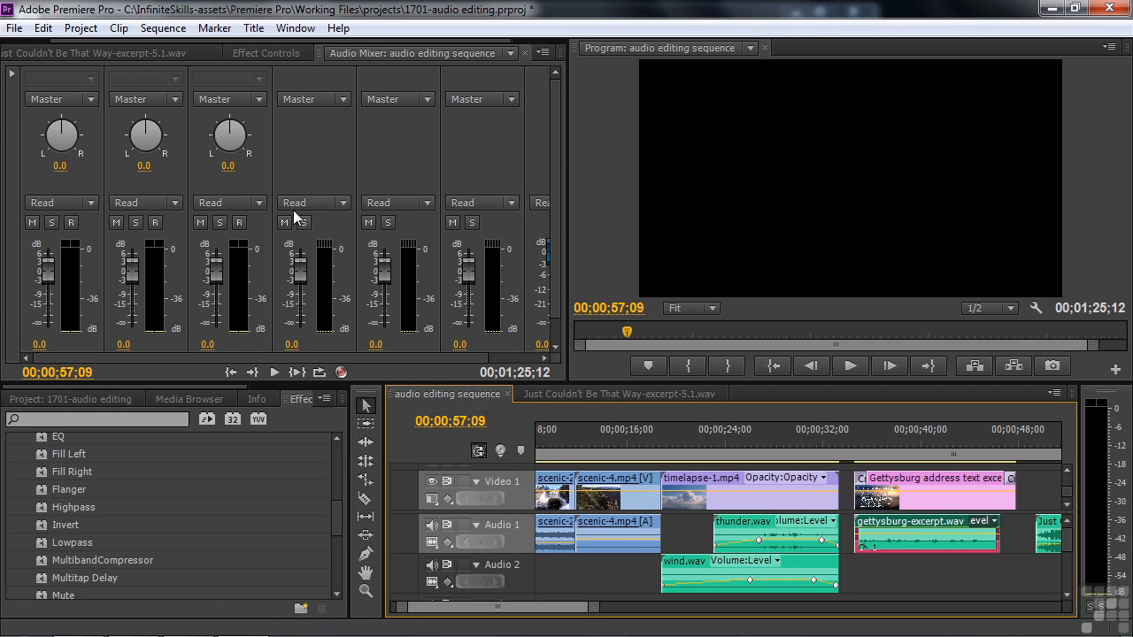
click(254, 52)
click(32, 142)
click(850, 440)
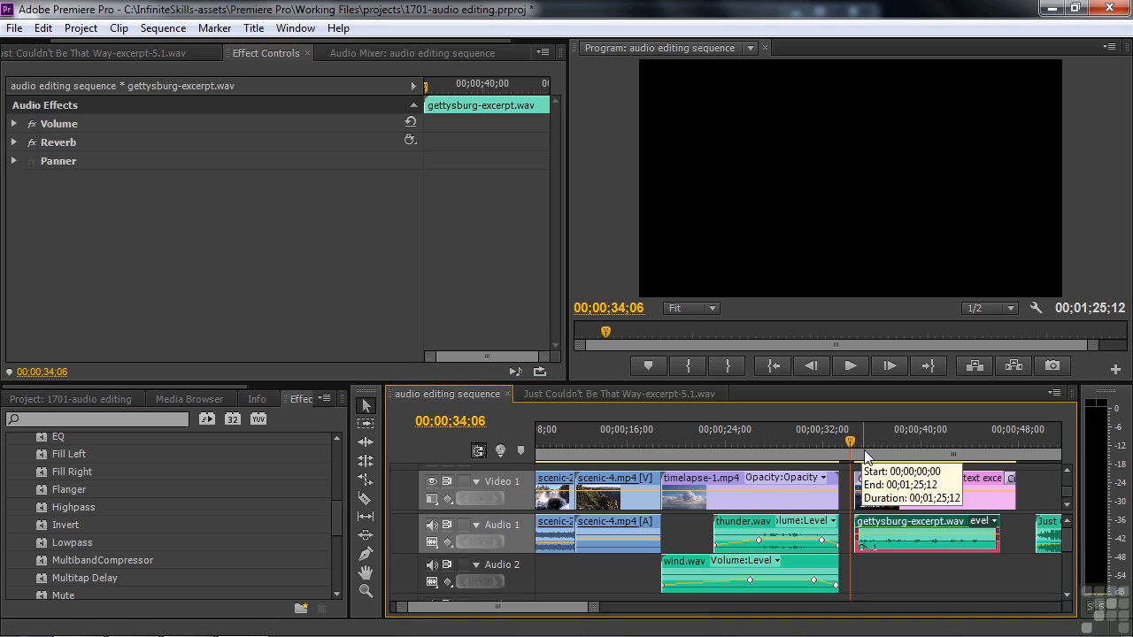
Play the Gettysburg narration from 00;00;34;06 to about 00;00;39;00.
key(space)
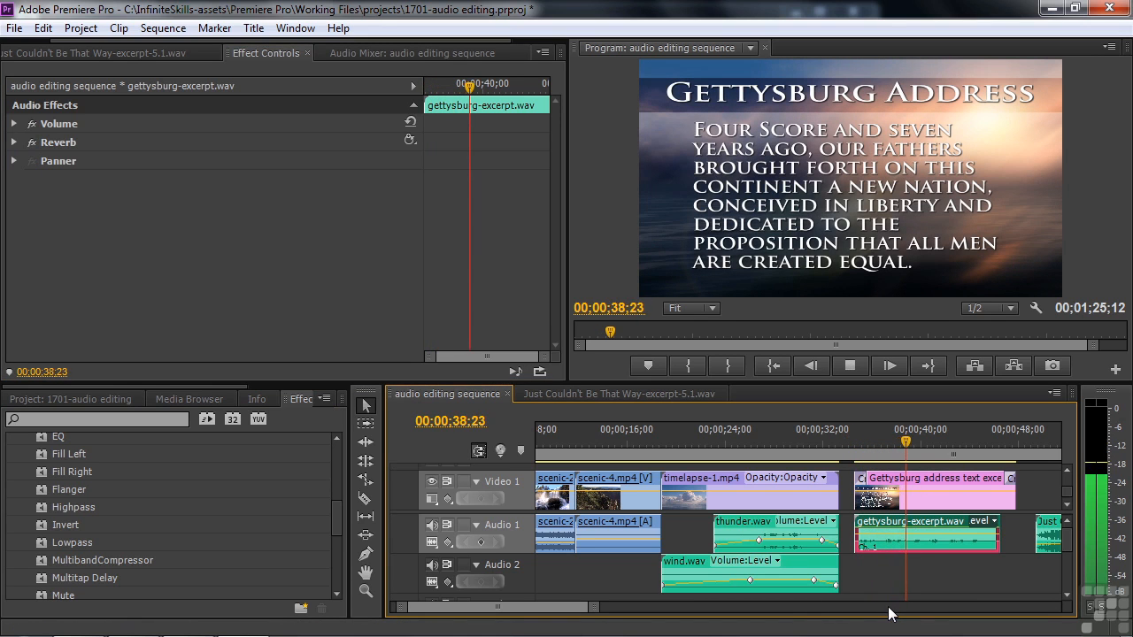
key(space)
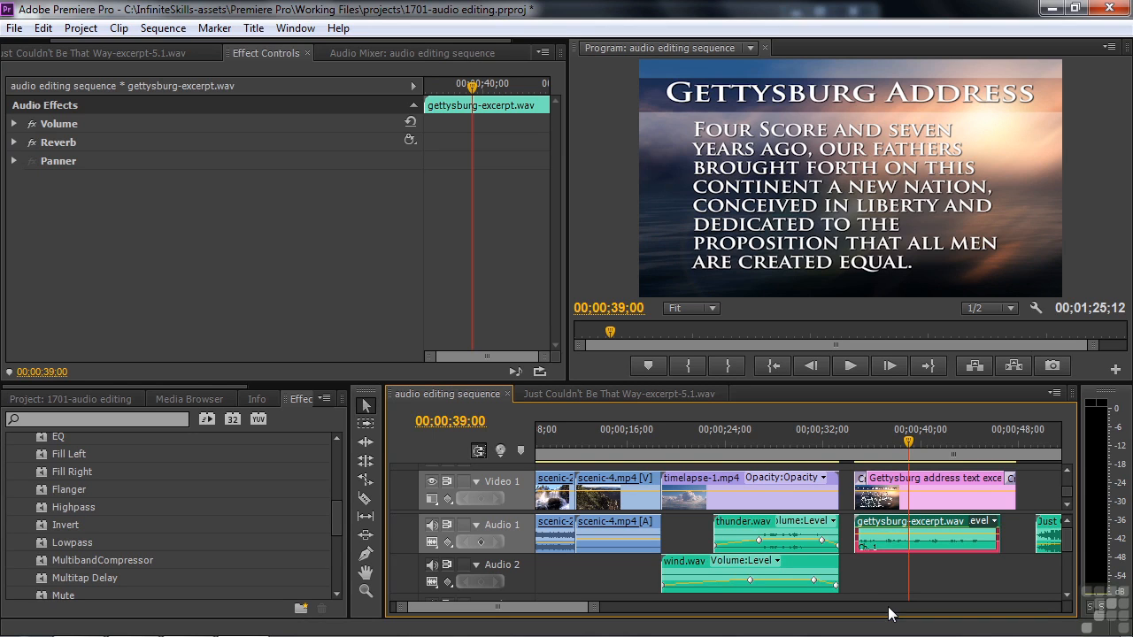